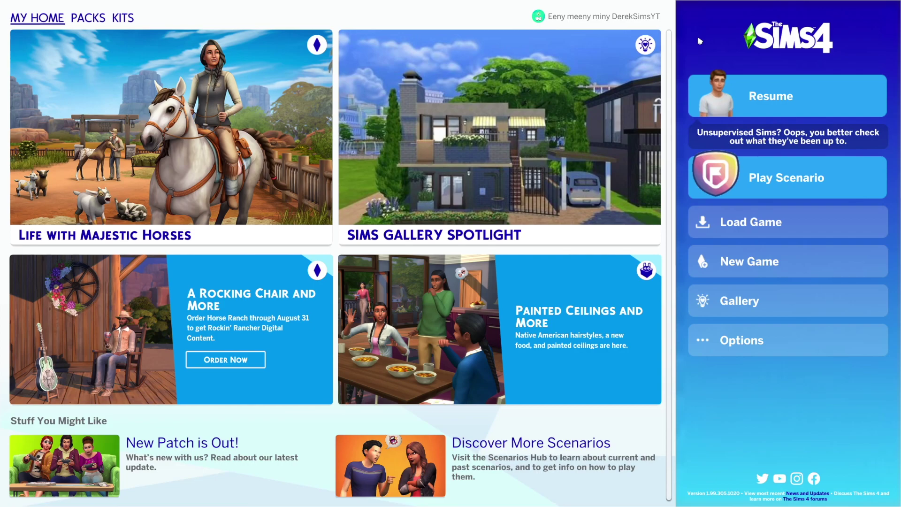
Enable custom content and mods in the game's other options and allow script mods, accepting the restart notices
click(719, 351)
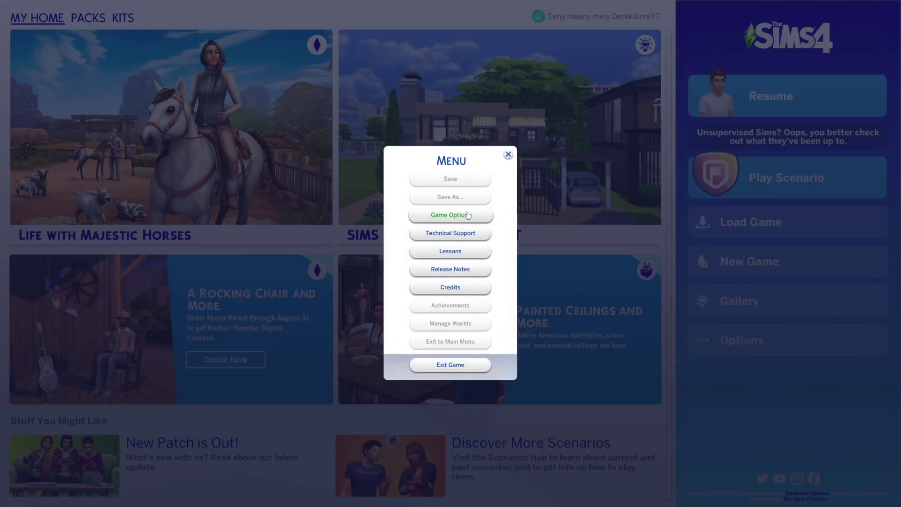
click(467, 215)
click(287, 284)
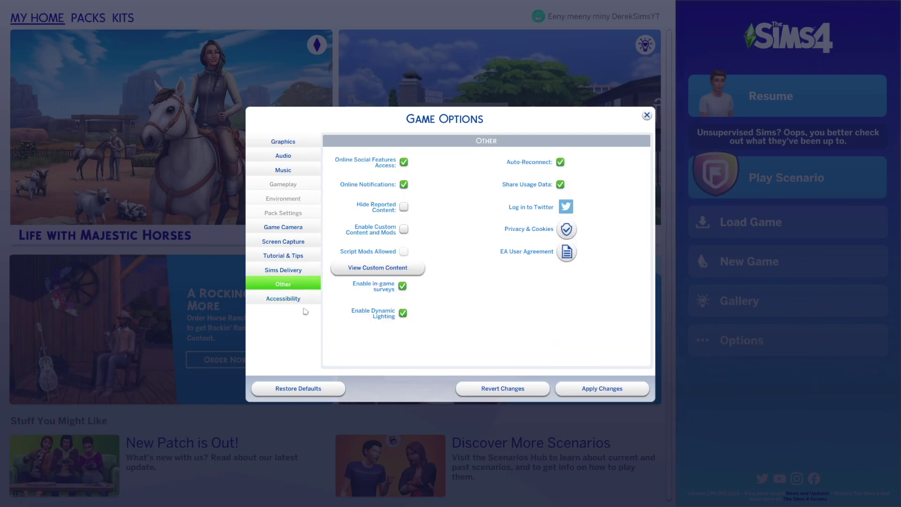
click(404, 230)
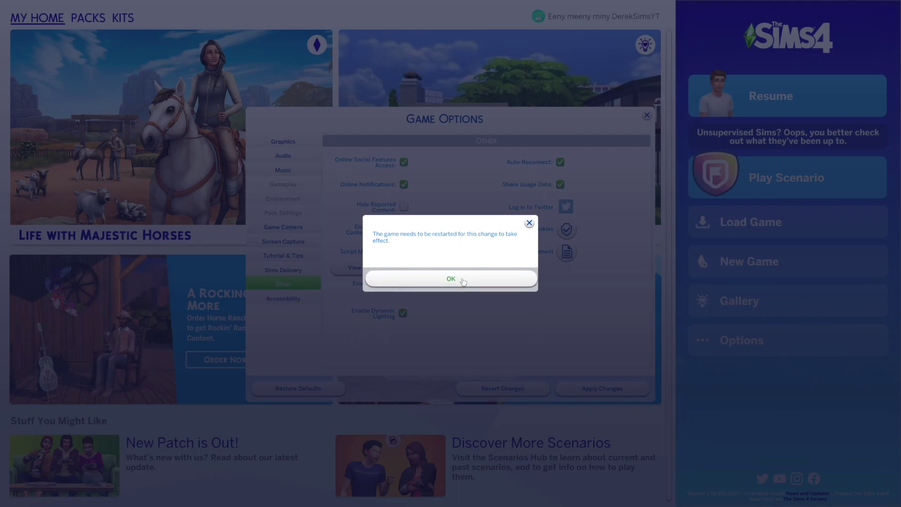
click(464, 281)
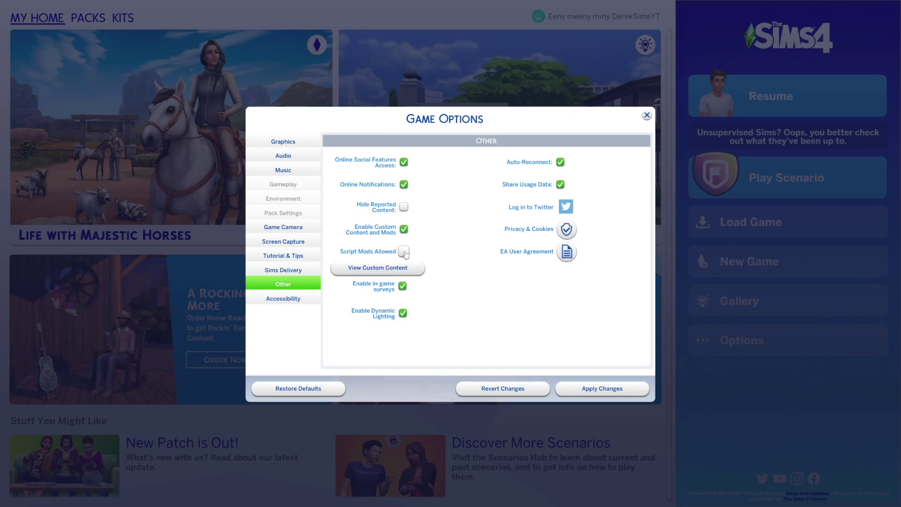
click(404, 252)
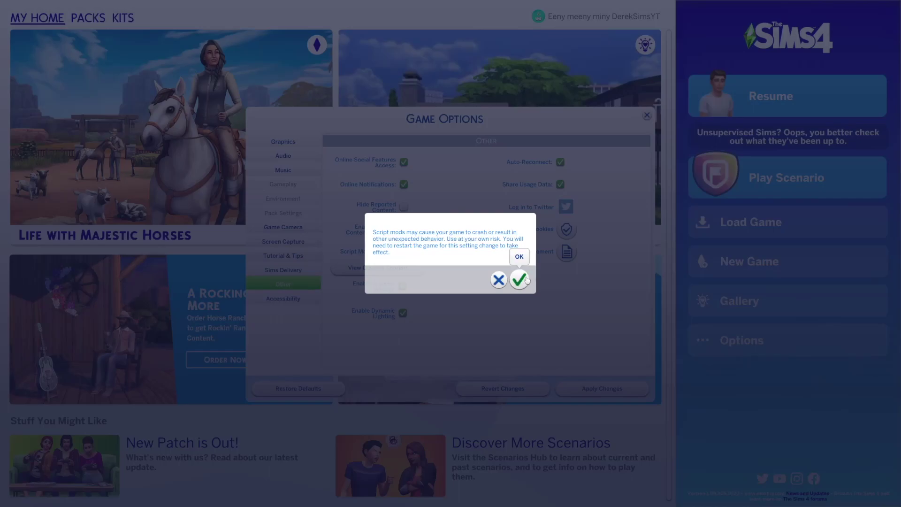
click(520, 279)
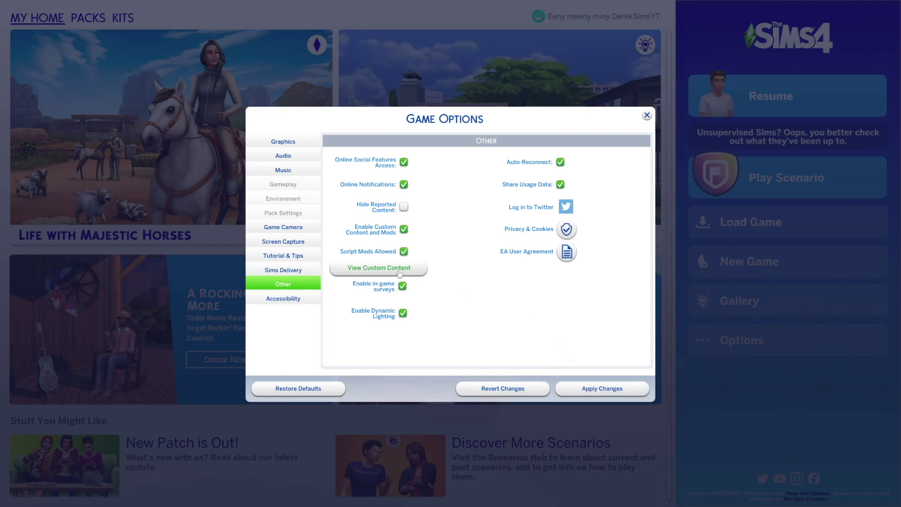
View the custom content list and toggle its Show At Startup option on and off
click(387, 270)
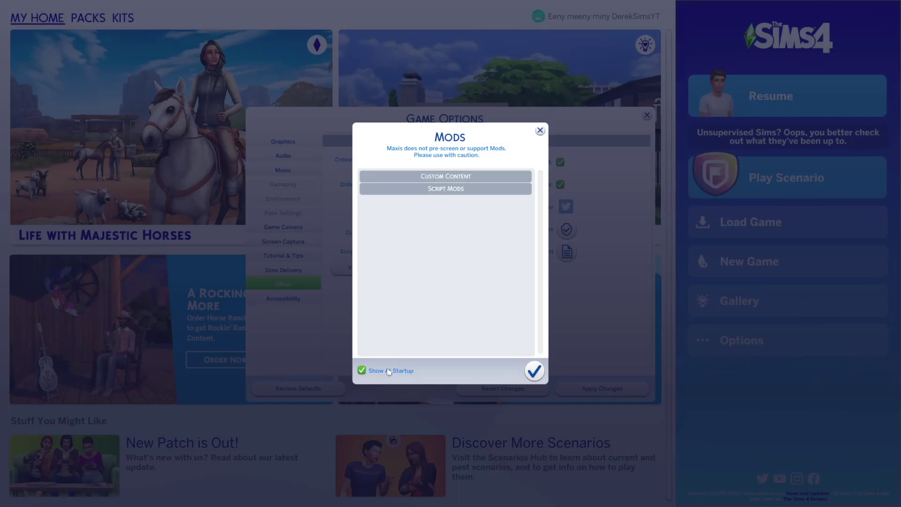
click(365, 373)
click(395, 373)
click(366, 374)
click(364, 371)
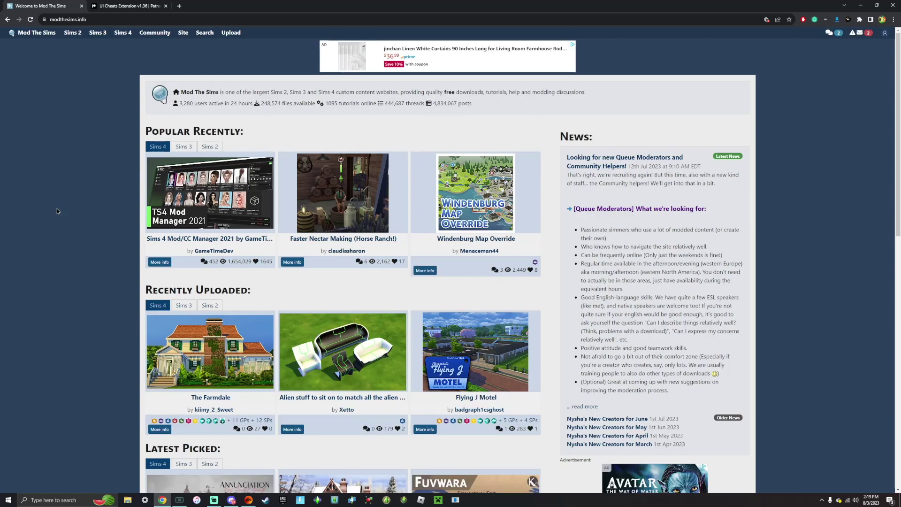
Compare the recently popular Sims 3, Sims 2 and Sims 4 mods on Mod The Sims and bring up the UI Cheats Extension page
click(183, 148)
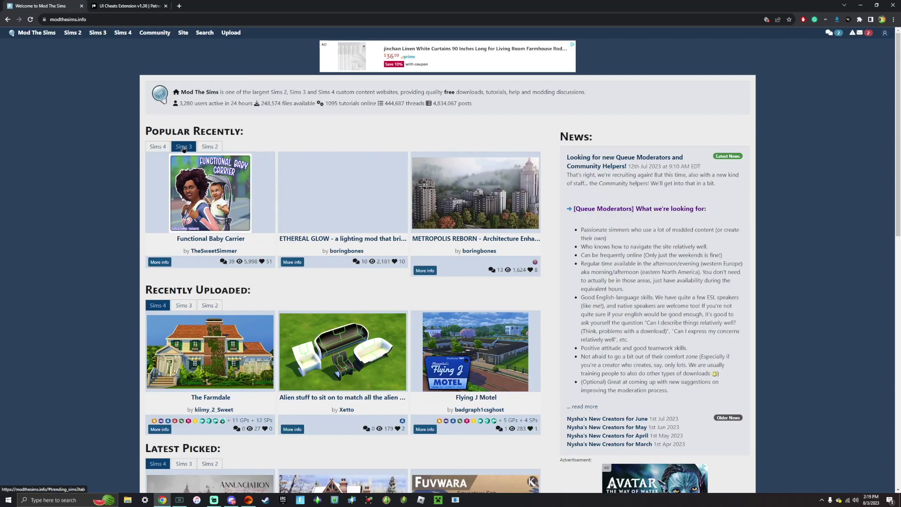
click(211, 148)
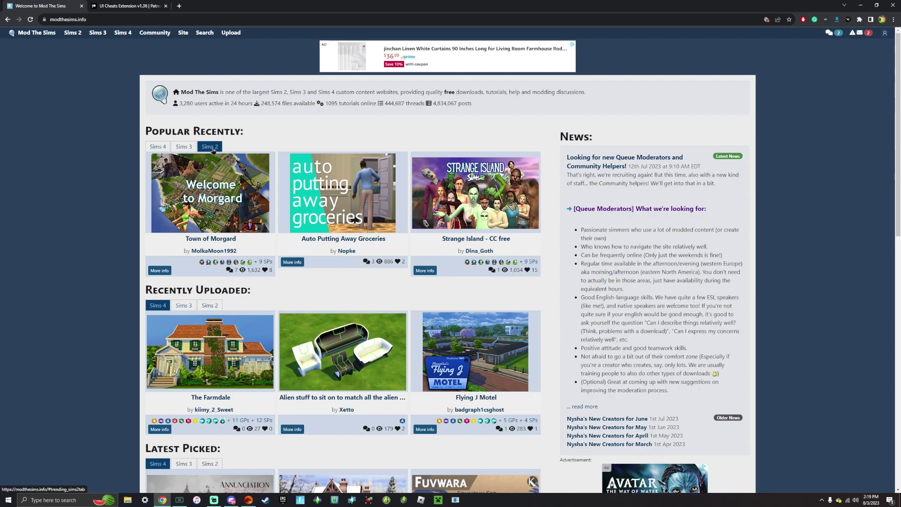
click(157, 147)
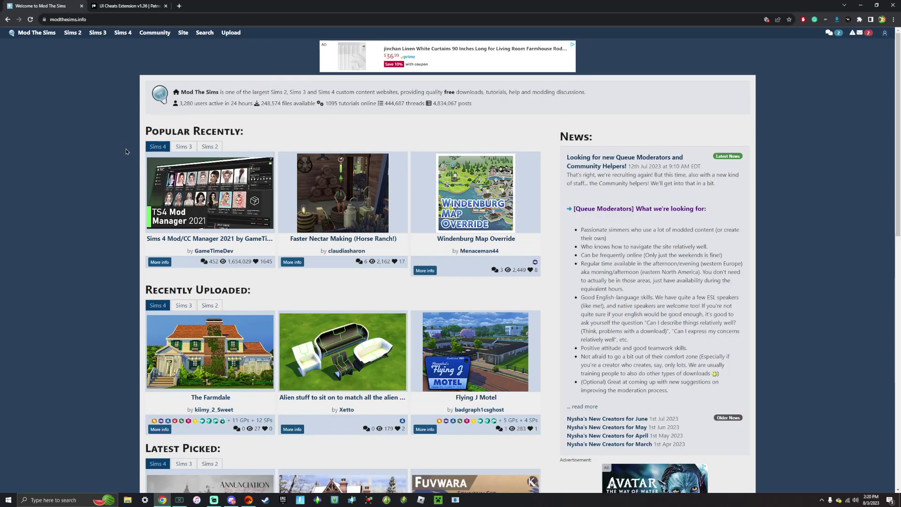
key(ctrl+Tab)
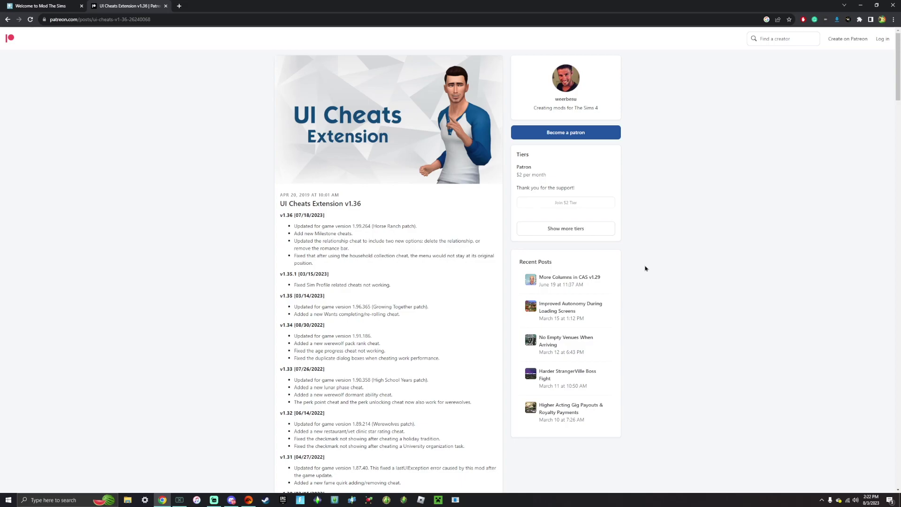
Return to Mod The Sims and open the Legacy Personality mod from the Sims 4 popular downloads
click(42, 5)
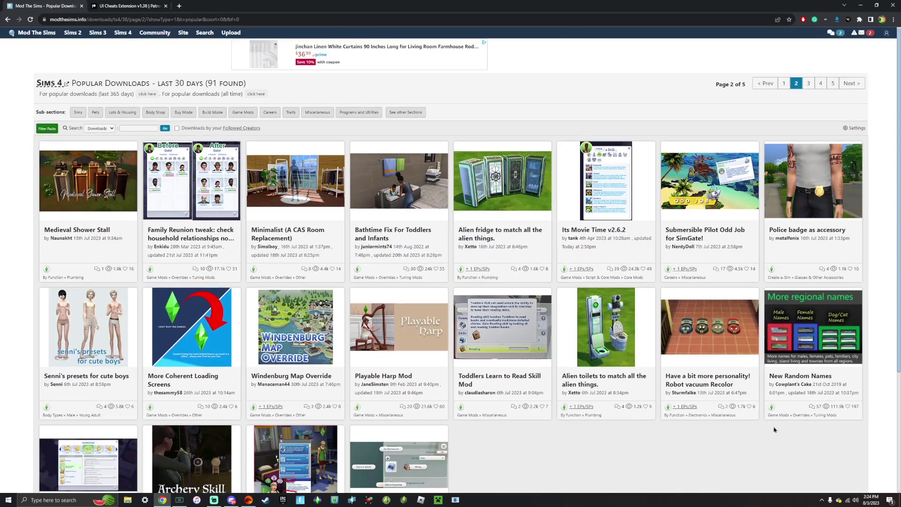
scroll(772, 427, down, 1)
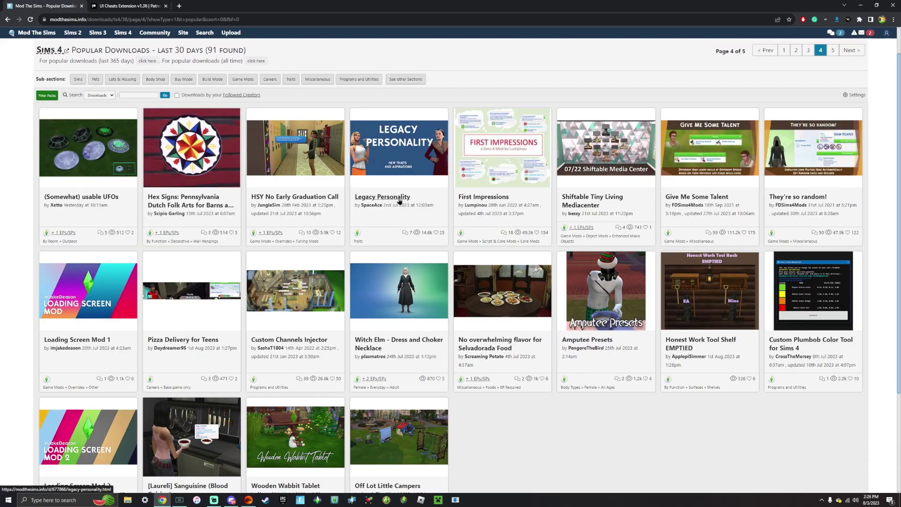
click(396, 199)
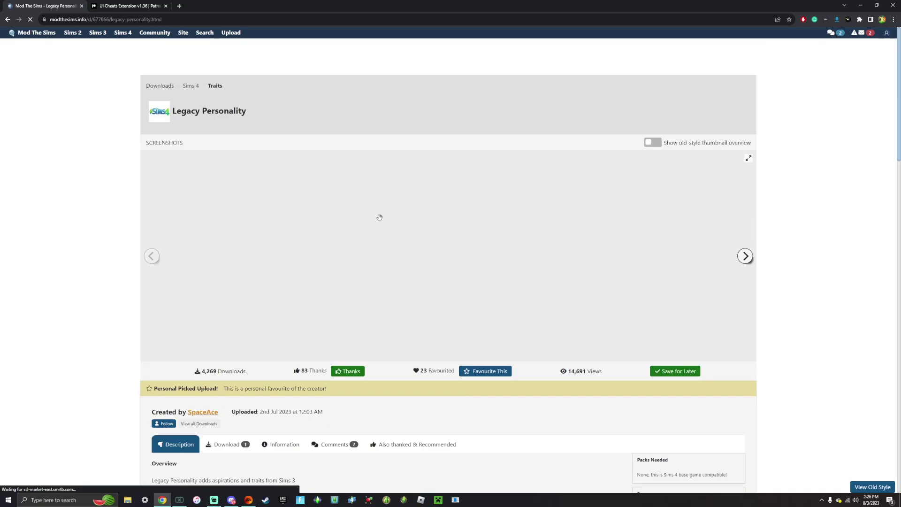
Examine the Legacy Personality mod's screenshots, downloadable files and trait descriptions
scroll(380, 221, down, 1)
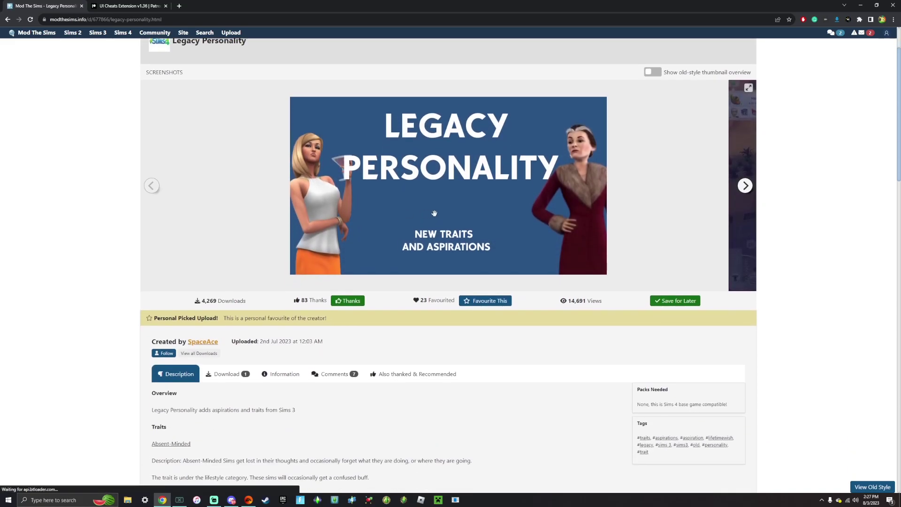
click(745, 187)
click(746, 194)
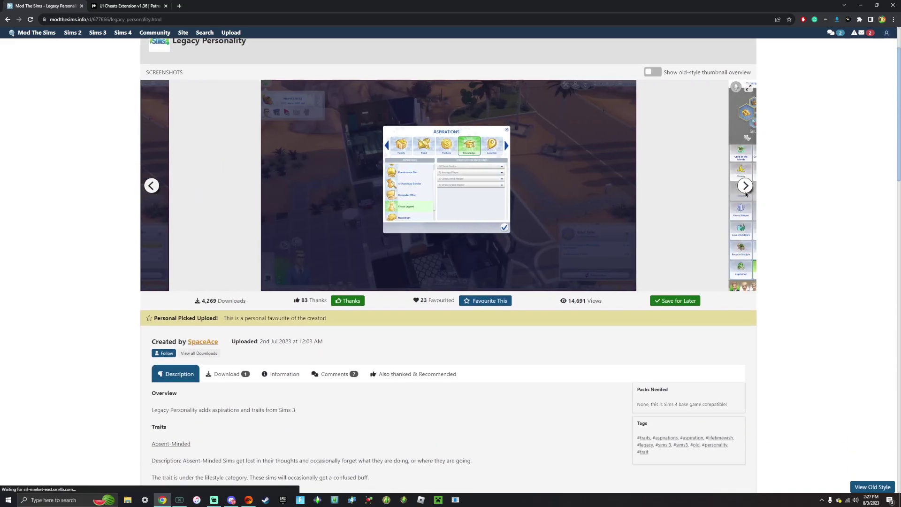
click(746, 190)
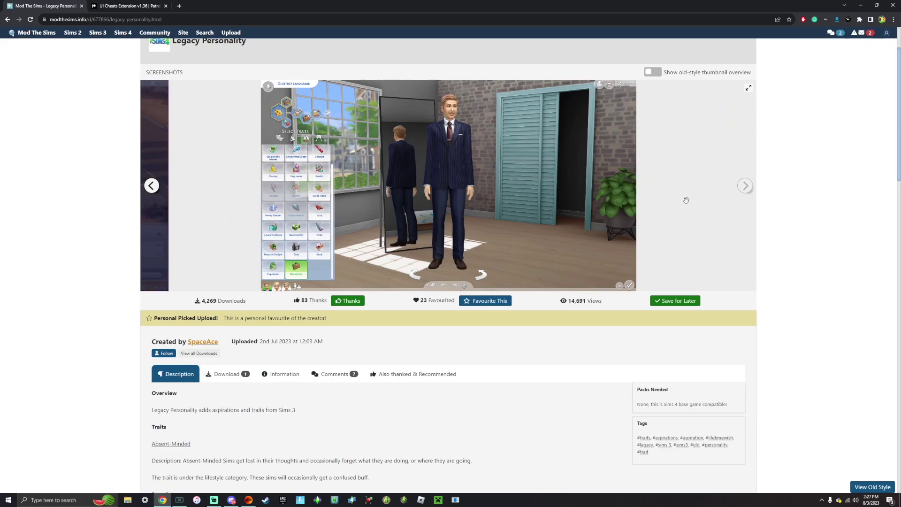
scroll(643, 207, up, 2)
scroll(225, 242, down, 5)
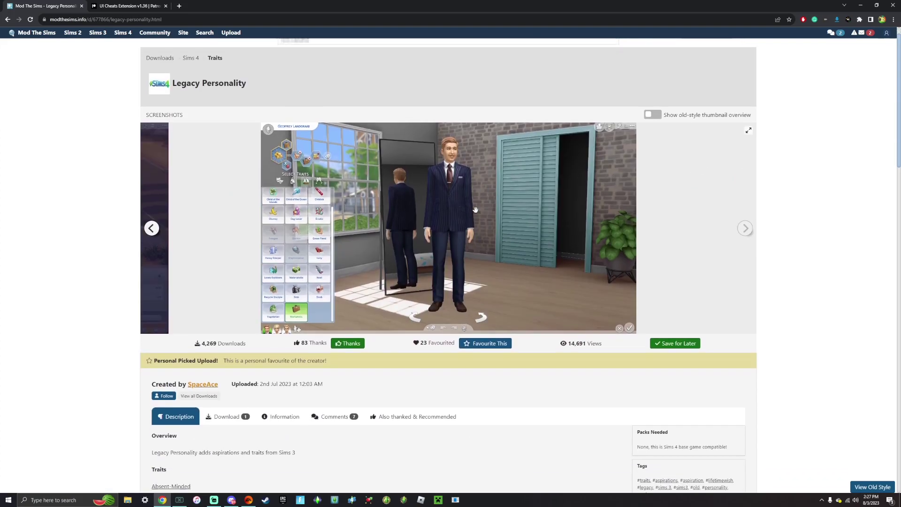
click(225, 240)
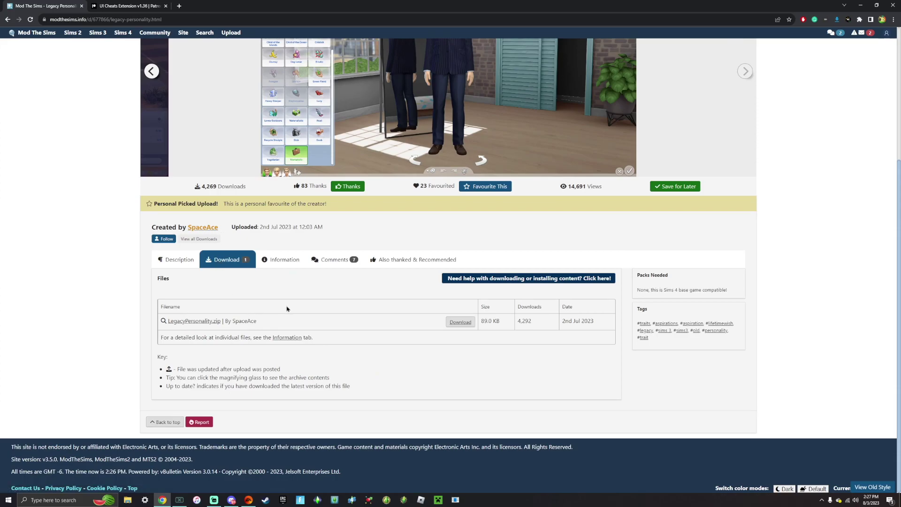
click(174, 259)
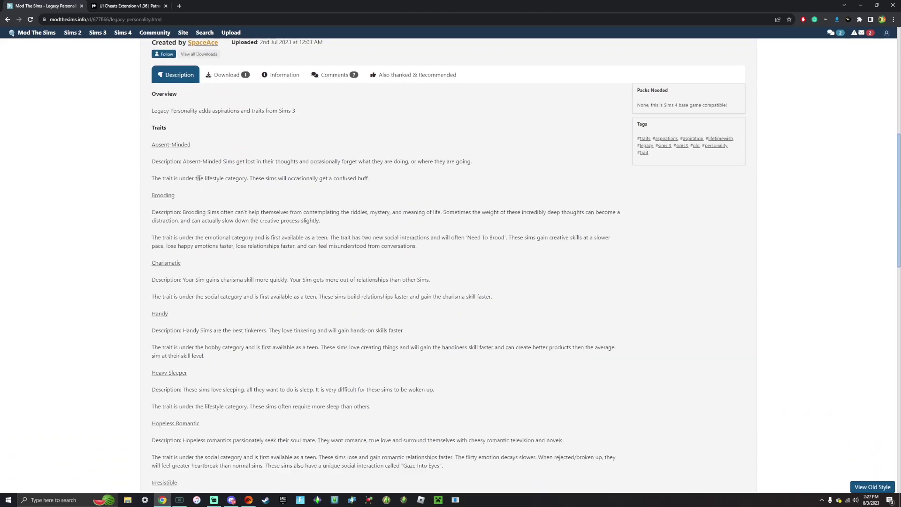
scroll(202, 183, down, 5)
Download LegacyPersonality.zip from the mod's file list
scroll(202, 182, up, 12)
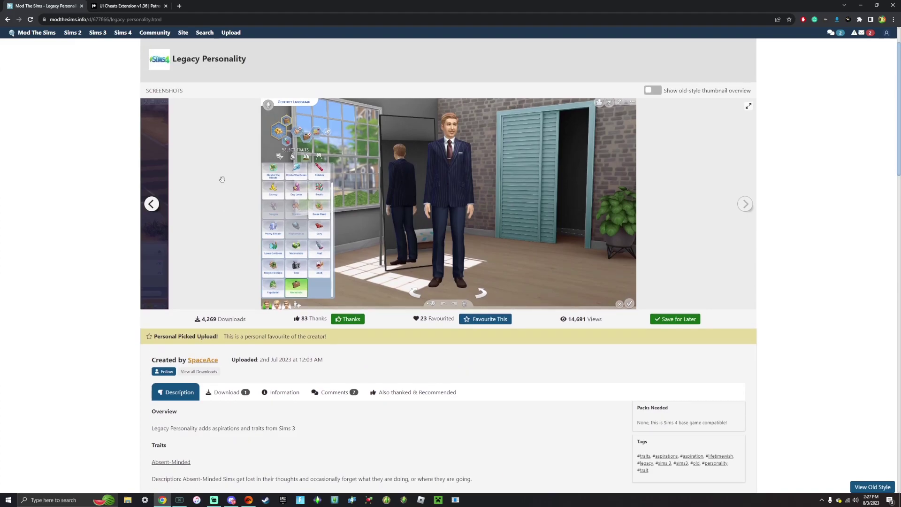
click(226, 392)
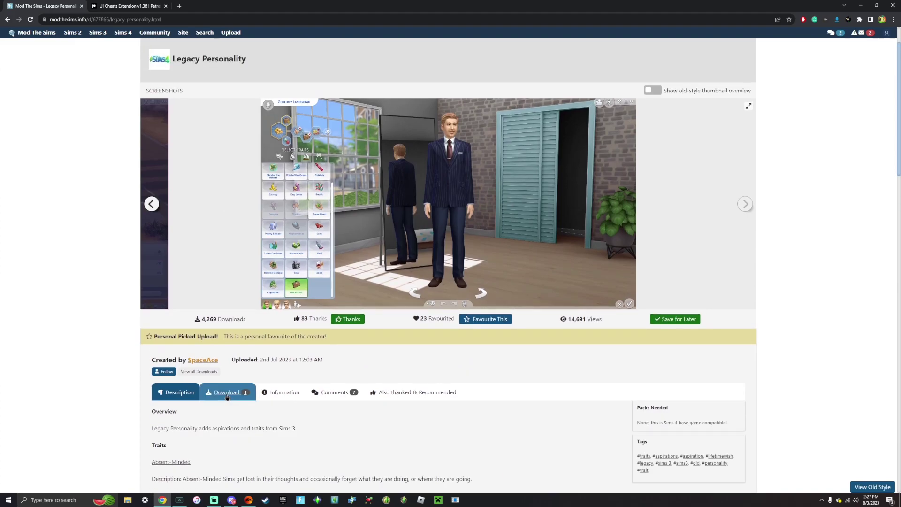
click(457, 323)
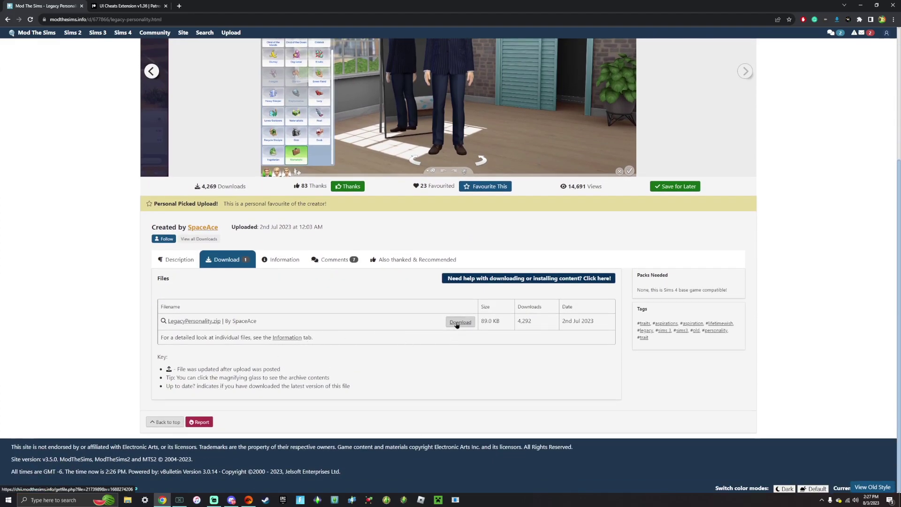
Leave the Legacy Personality page and download the Waffle House Uniform + Hat archive from its own mod page
key(alt+Left)
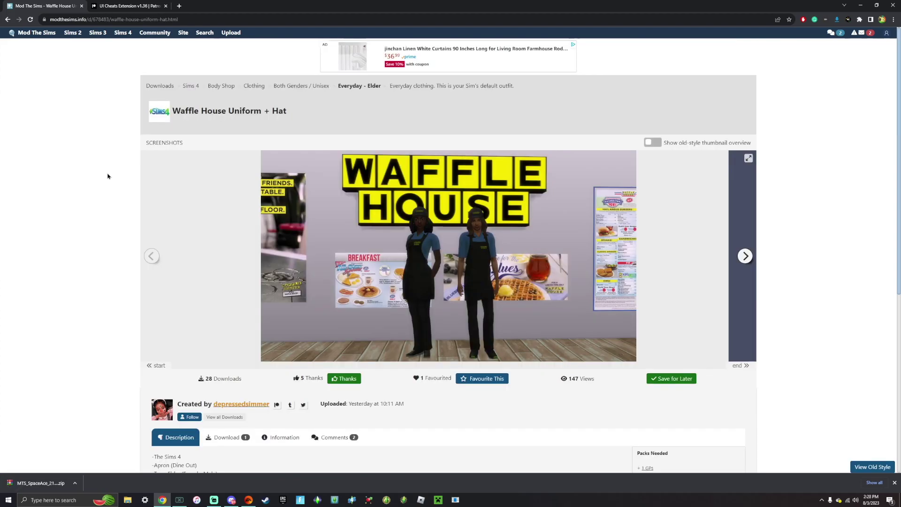
scroll(107, 176, down, 1)
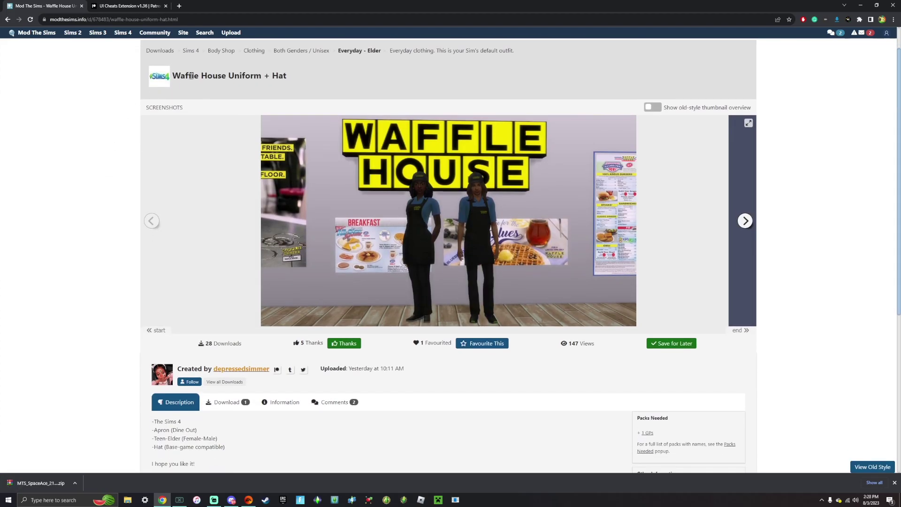
scroll(228, 225, down, 4)
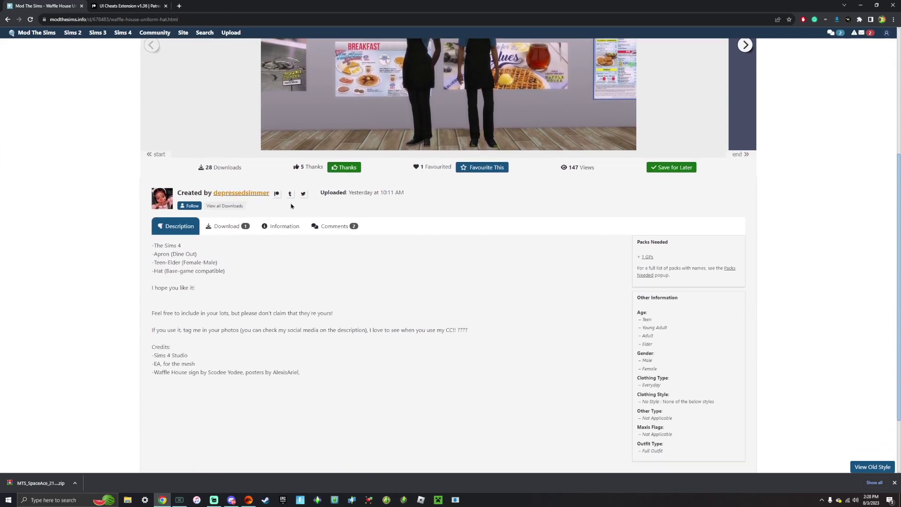
click(227, 227)
scroll(243, 231, down, 2)
scroll(282, 210, up, 3)
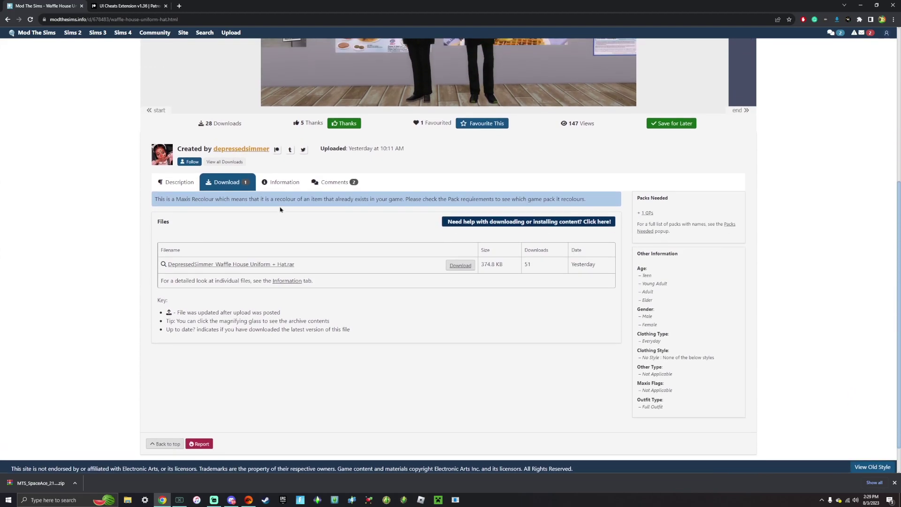
click(460, 329)
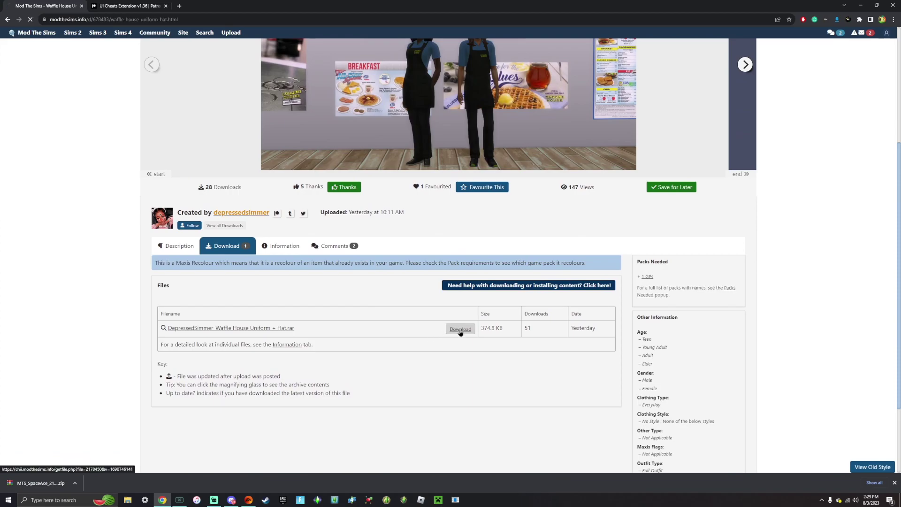
Download UI_Cheats_Extension_v1.36.zip from the end of the UI Cheats Extension post on Patreon
key(ctrl+Tab)
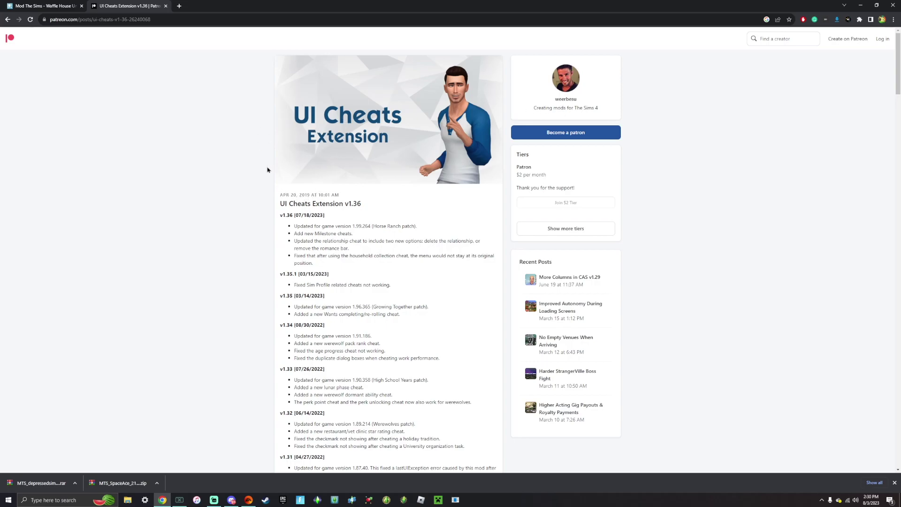
scroll(248, 215, down, 2)
scroll(248, 217, up, 2)
scroll(233, 211, down, 20)
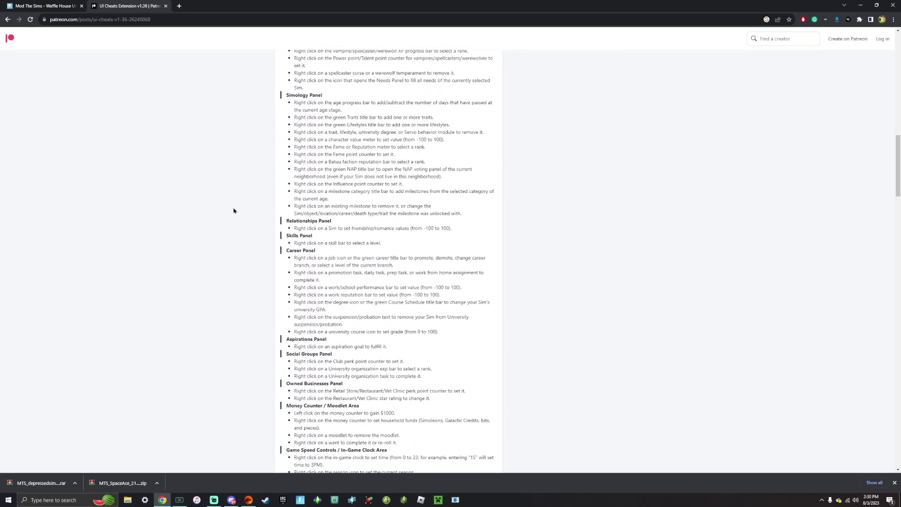
scroll(234, 211, down, 15)
scroll(232, 213, up, 4)
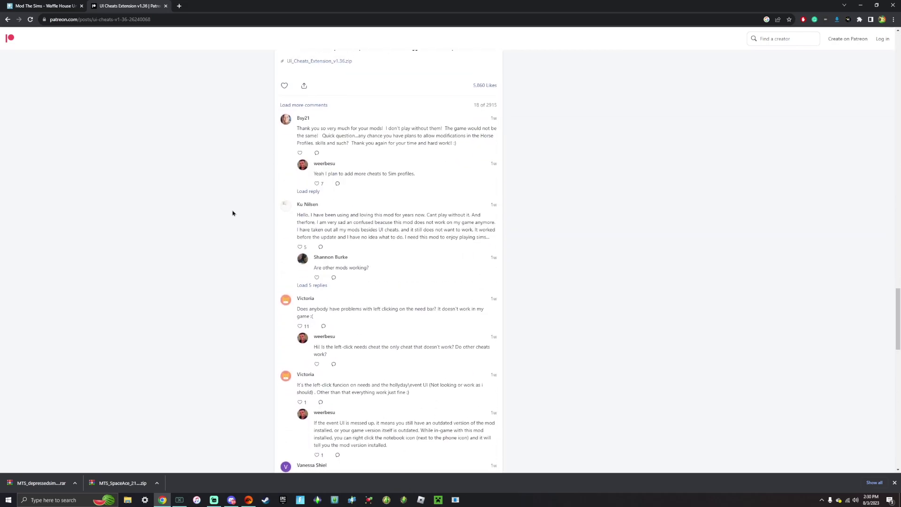
scroll(234, 222, up, 2)
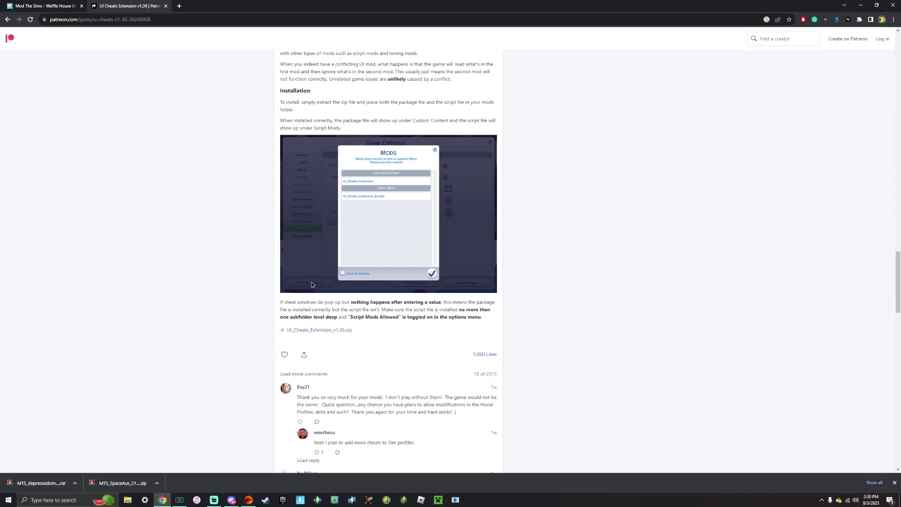
click(341, 330)
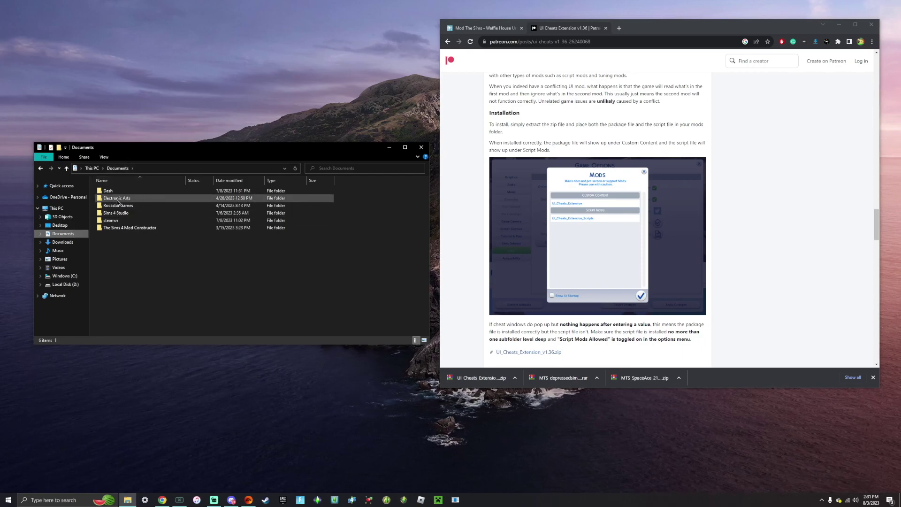
Place the downloaded Legacy Personality, Waffle House uniform and UI Cheats Extension archives in Documents > Electronic Arts > The Sims 4 > Mods
double_click(134, 197)
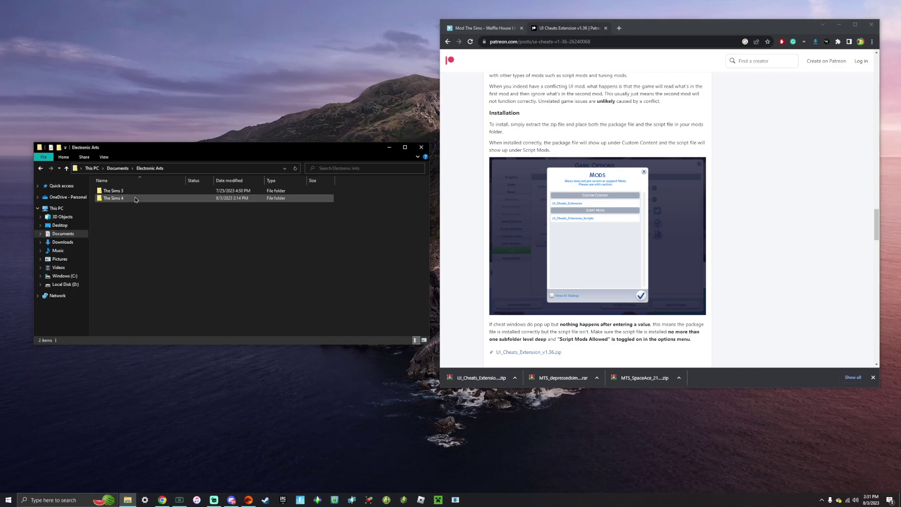
double_click(136, 201)
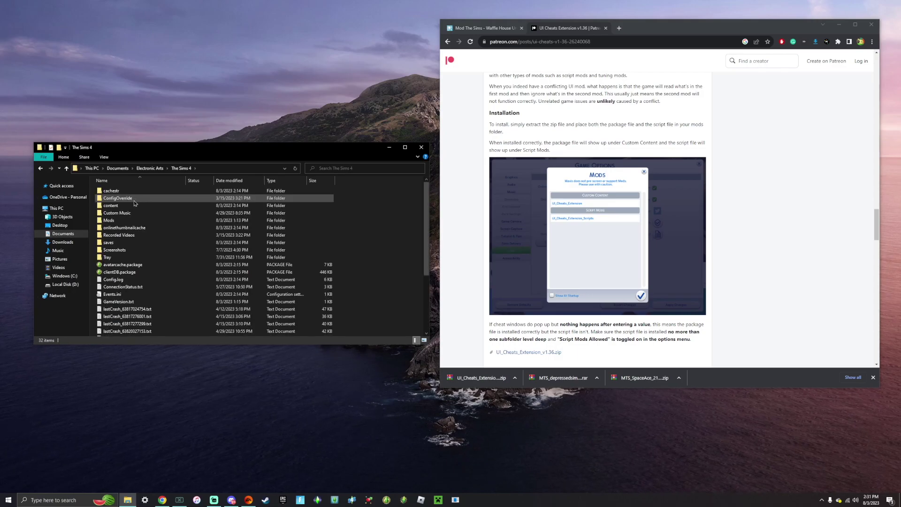
double_click(119, 221)
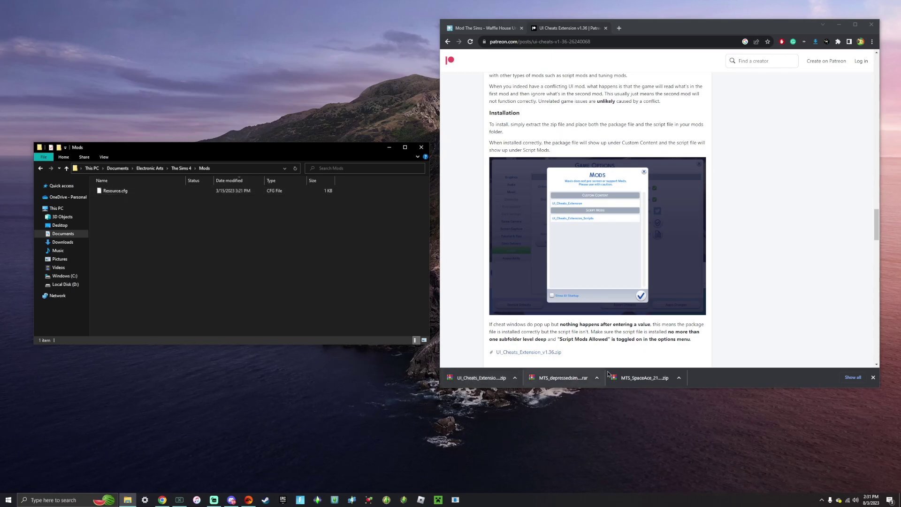
drag(641, 378, 280, 290)
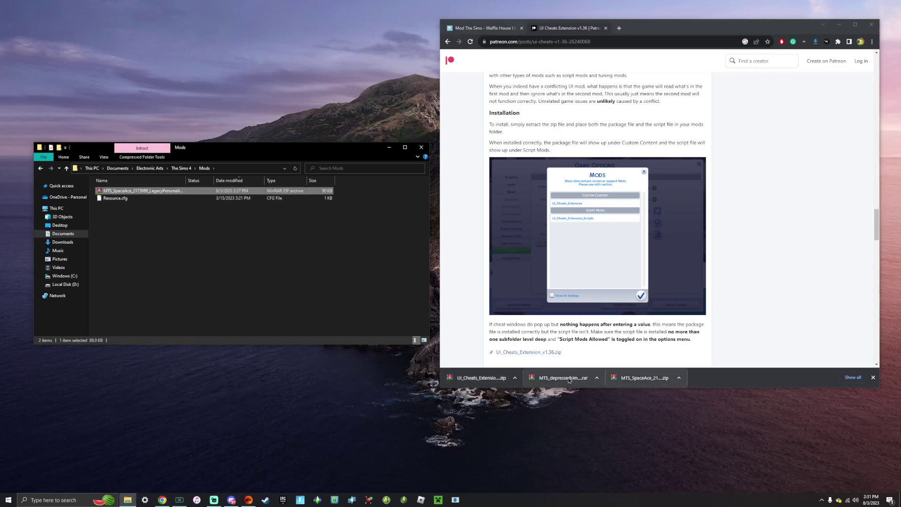
drag(563, 378, 187, 253)
drag(512, 353, 205, 266)
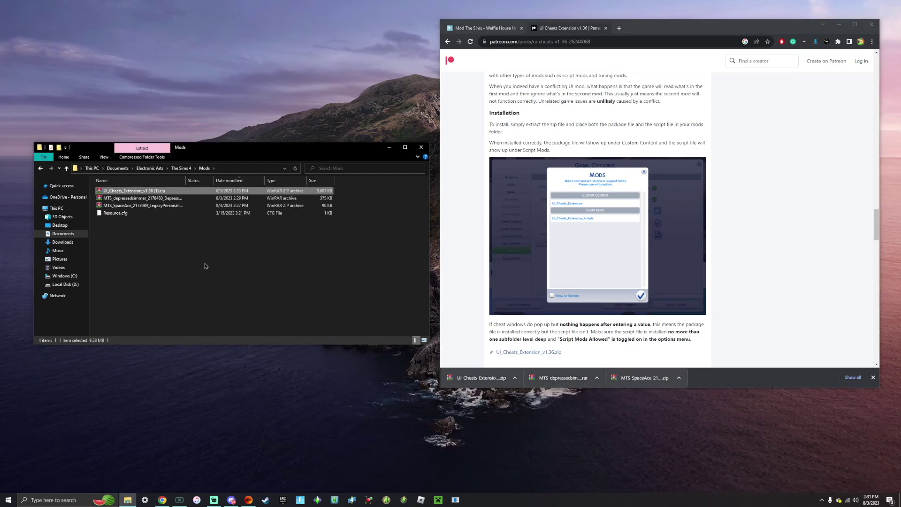
click(205, 266)
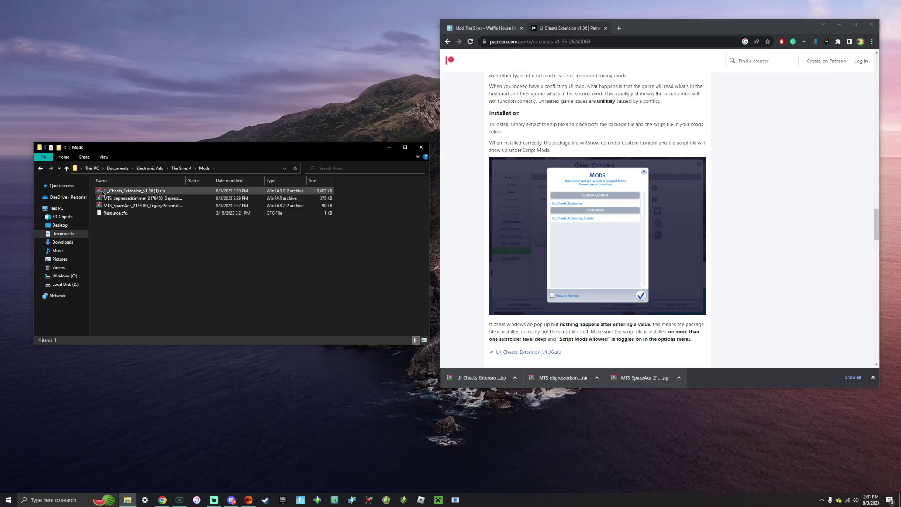
Extract the three mod archives directly into the Mods folder and delete the original archive files
click(102, 193)
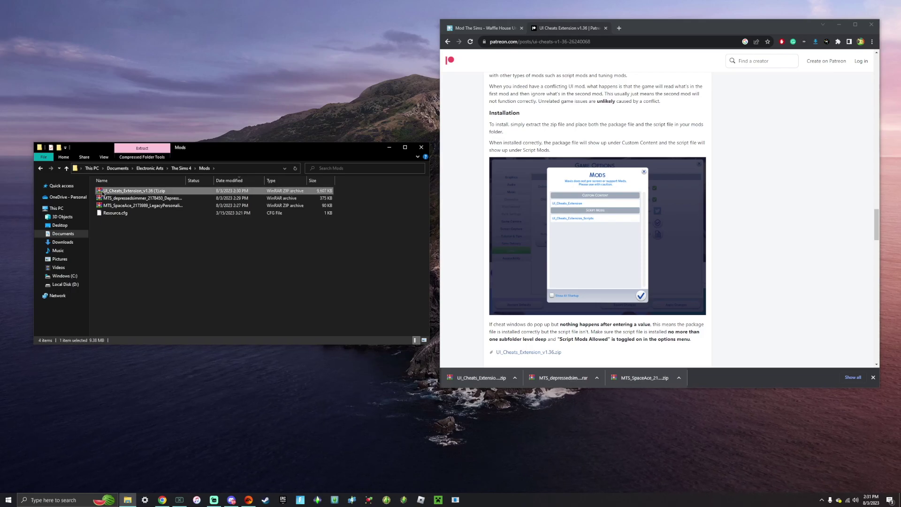
click(150, 243)
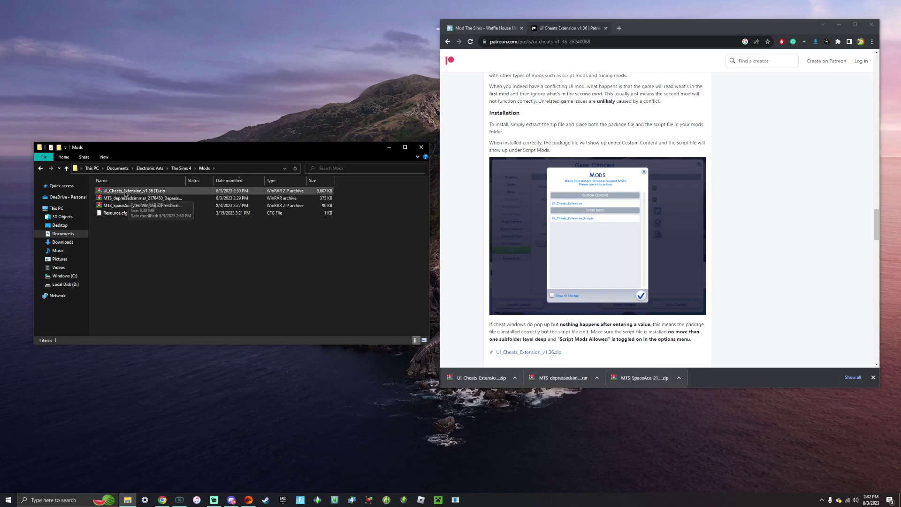
shift+click(118, 205)
right_click(118, 206)
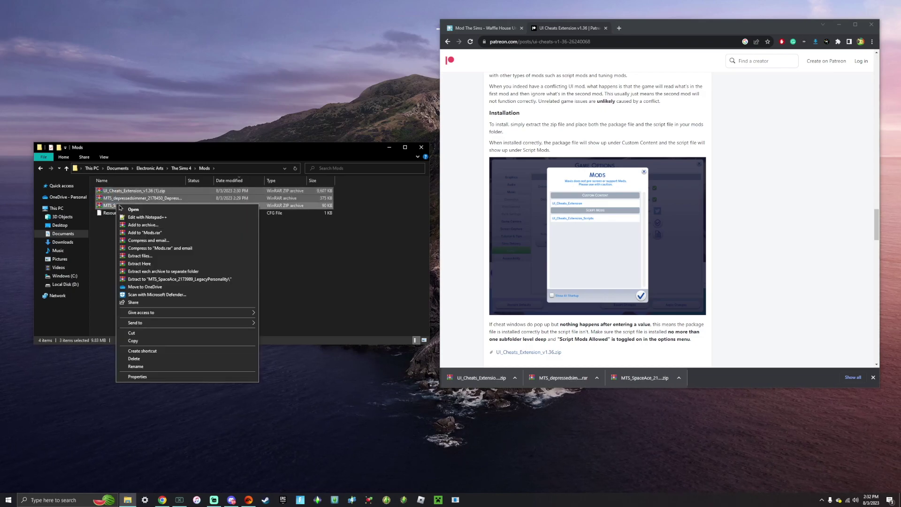
click(143, 264)
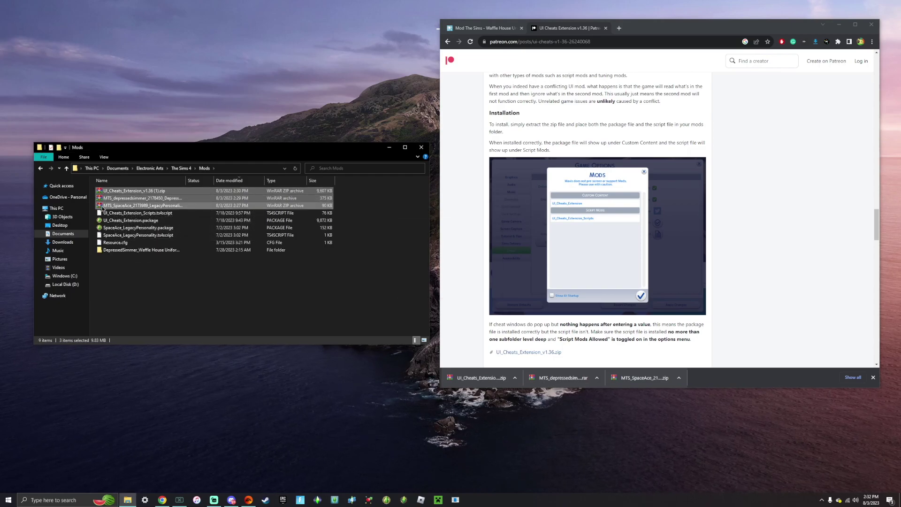
right_click(101, 189)
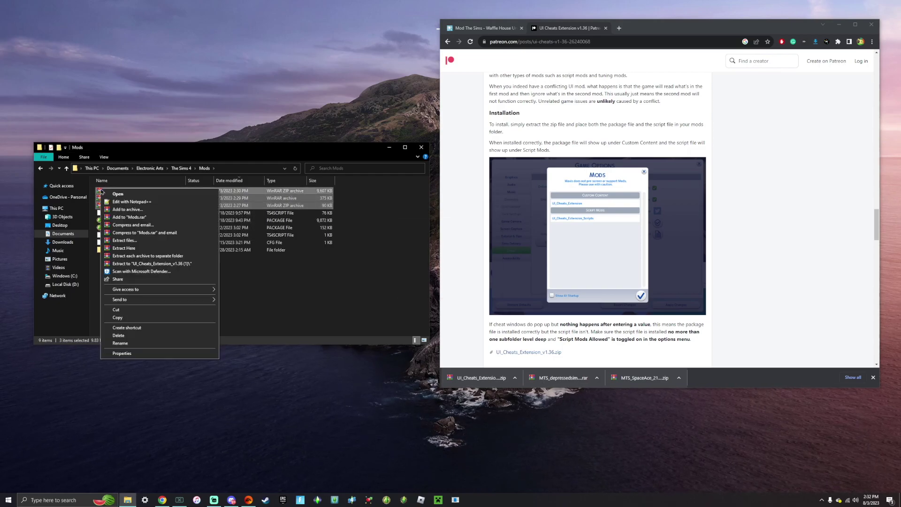
click(118, 335)
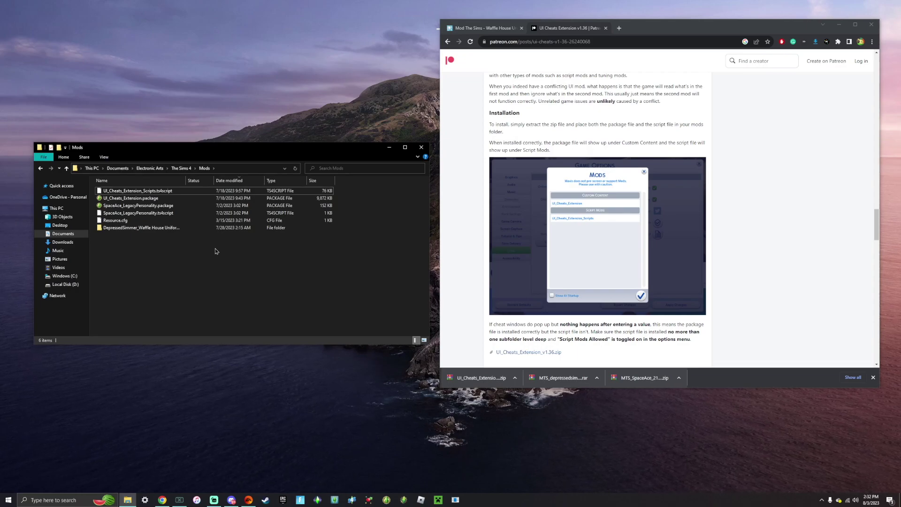
Create a folder named UI Cheats in the Mods folder and move both UI_Cheats_Extension files into it
right_click(161, 246)
mouse_move(189, 331)
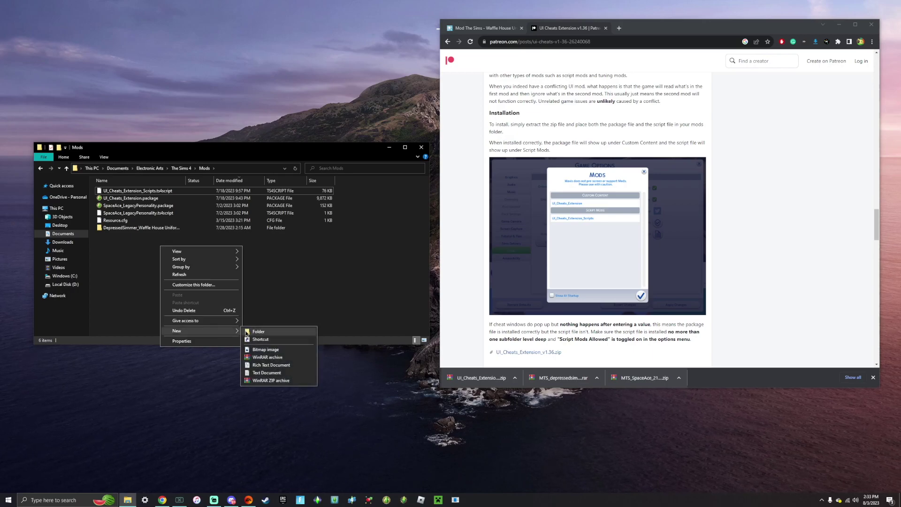
click(263, 330)
text(Ui)
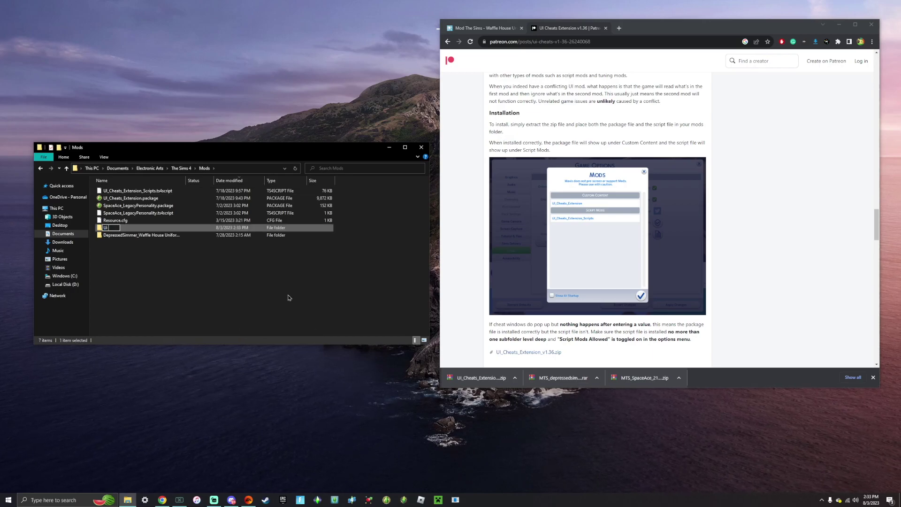
text( Cheats)
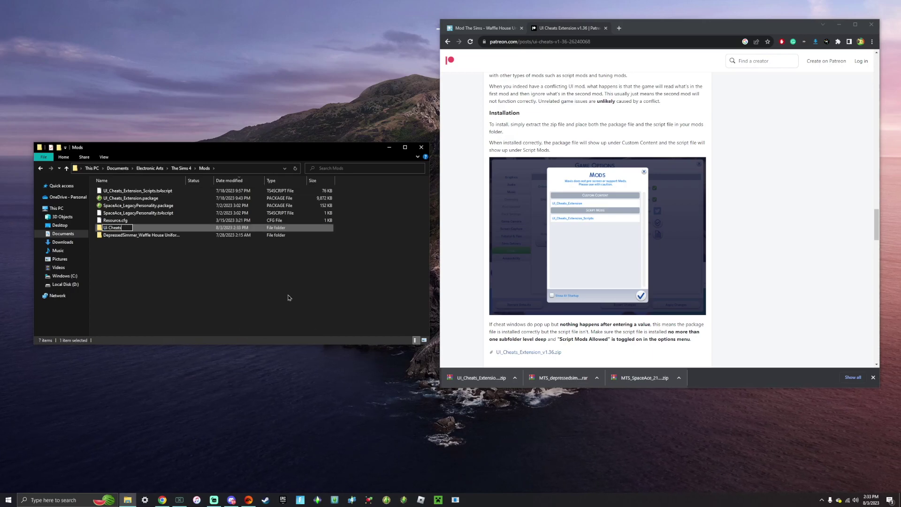
click(132, 254)
click(121, 193)
ctrl+click(126, 199)
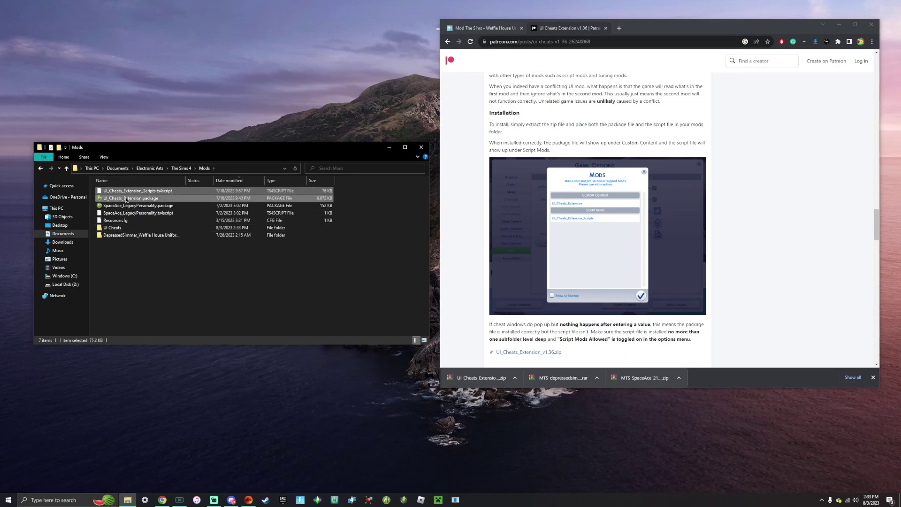
drag(124, 191, 115, 228)
Create a folder named Legacy Personality in the Mods folder and move both SpaceAce_LegacyPersonality files into it
right_click(115, 235)
mouse_move(139, 320)
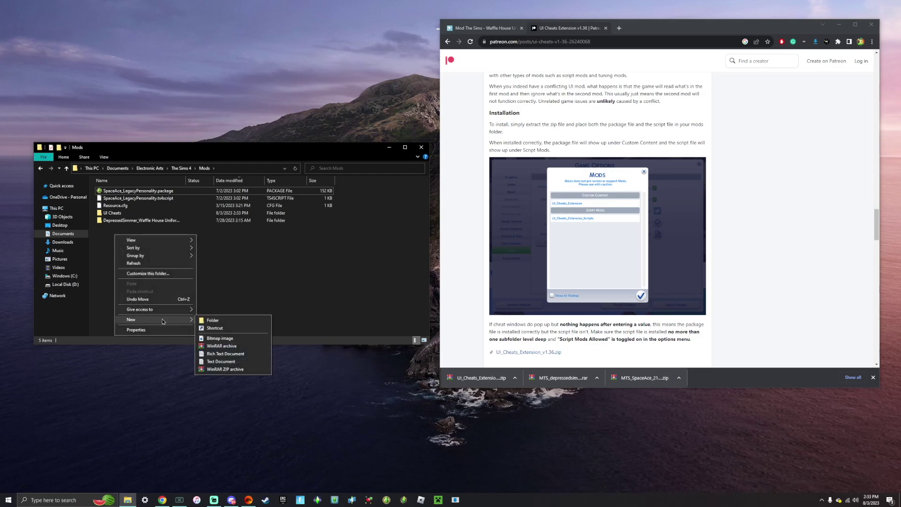
click(210, 320)
text(Legacy Personality)
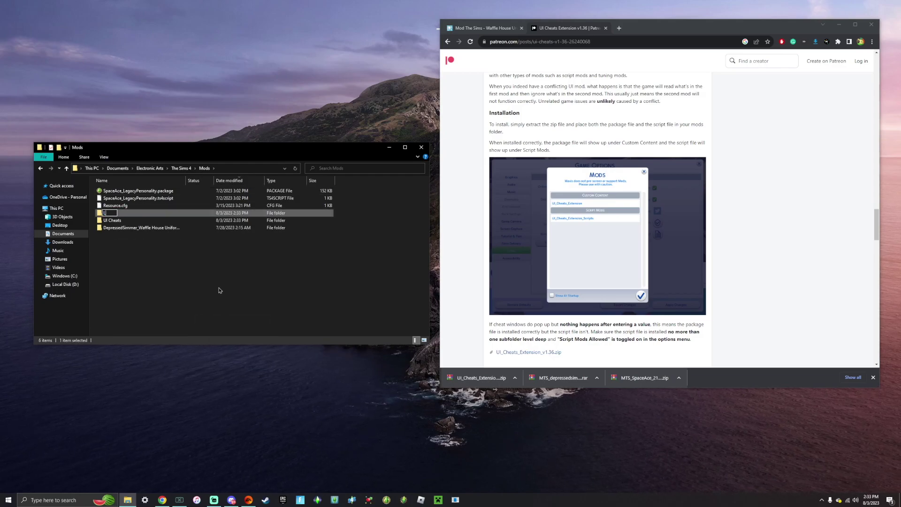
key(Return)
click(96, 191)
shift+click(117, 198)
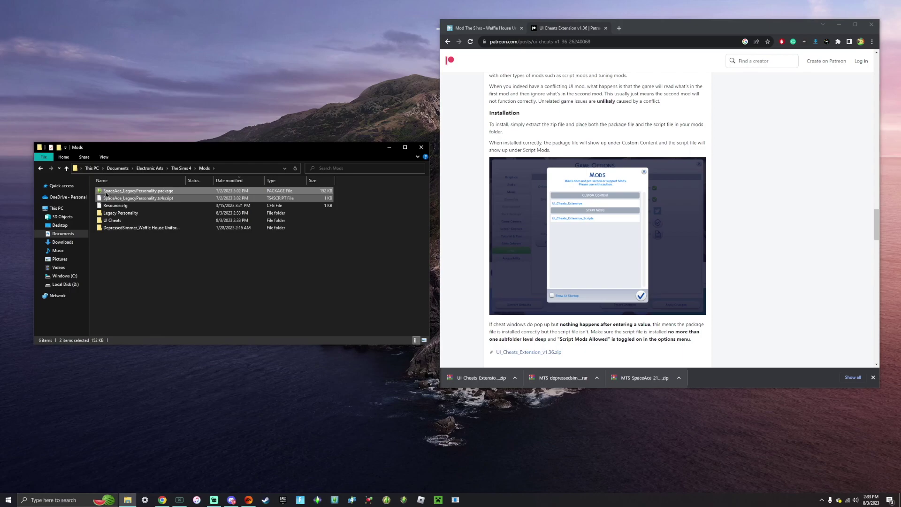
drag(117, 198, 114, 214)
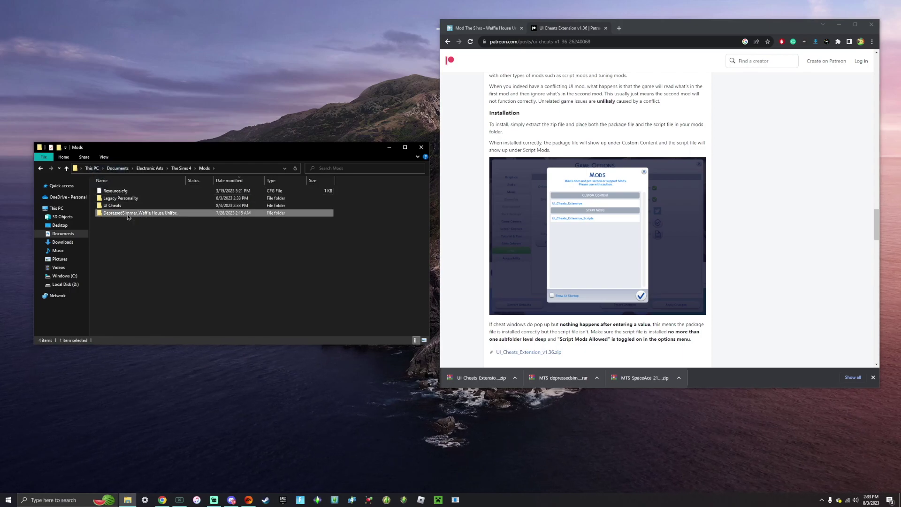
Check the contents of the Waffle House Uniform + Hat and Legacy Personality folders, returning to the Mods folder
double_click(148, 213)
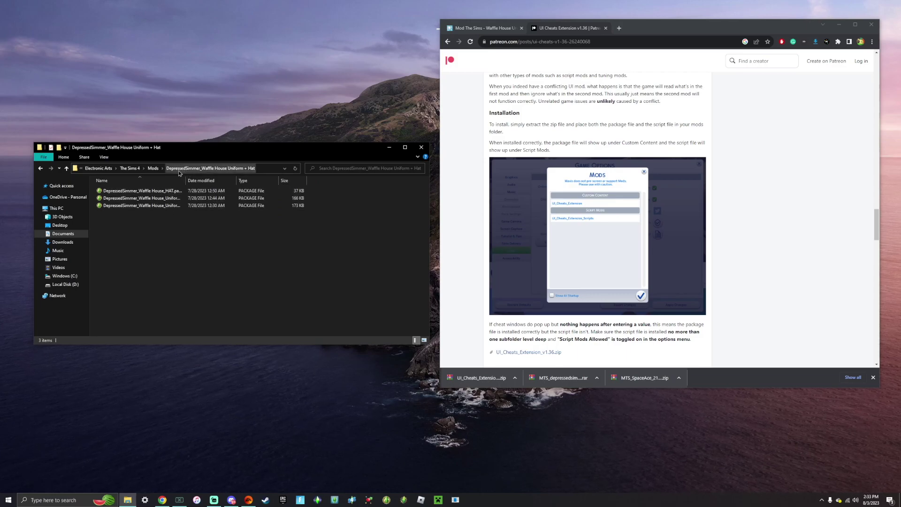
click(153, 169)
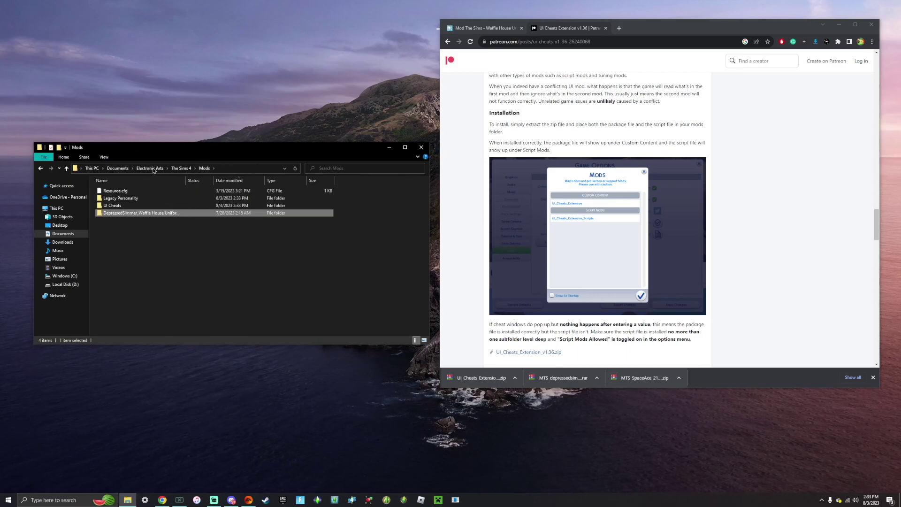
double_click(131, 199)
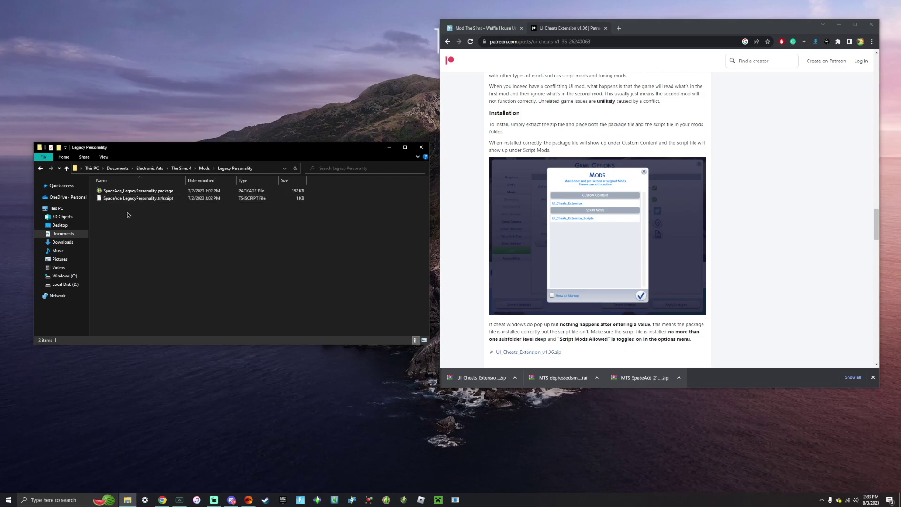
click(204, 168)
Create a subfolder named dfsdfsdfsf inside the UI Cheats folder
double_click(123, 207)
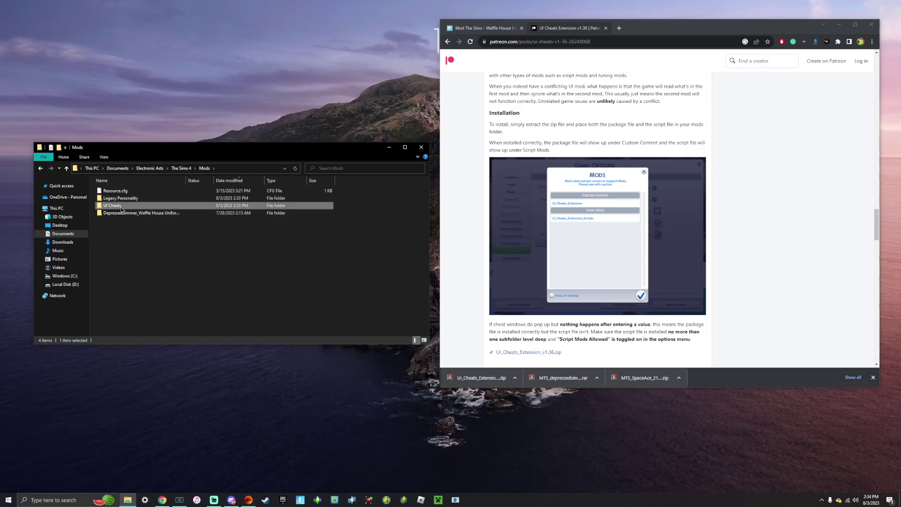
right_click(118, 208)
mouse_move(139, 293)
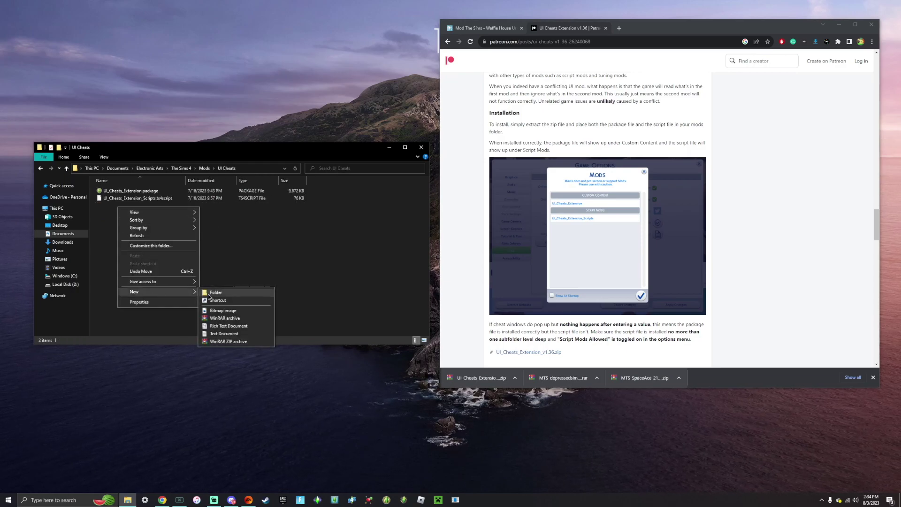
click(210, 293)
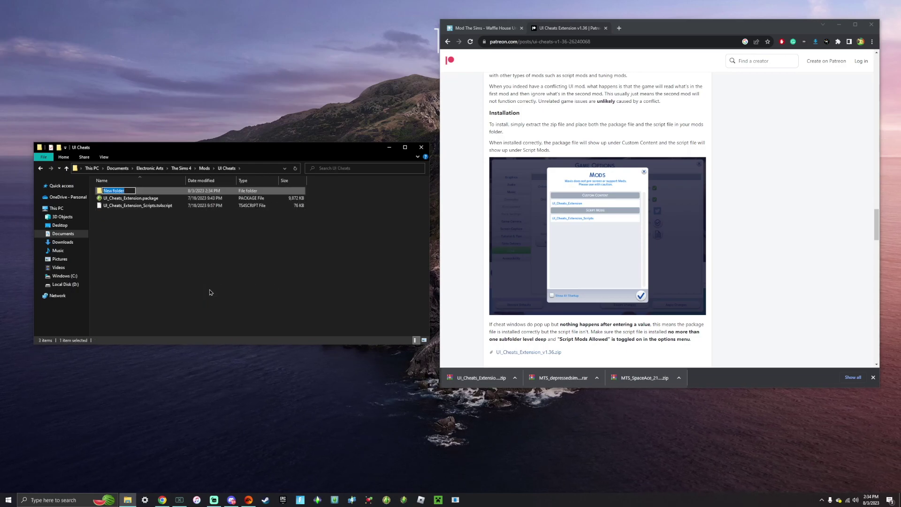
text(dfsdfsdfsf)
click(211, 292)
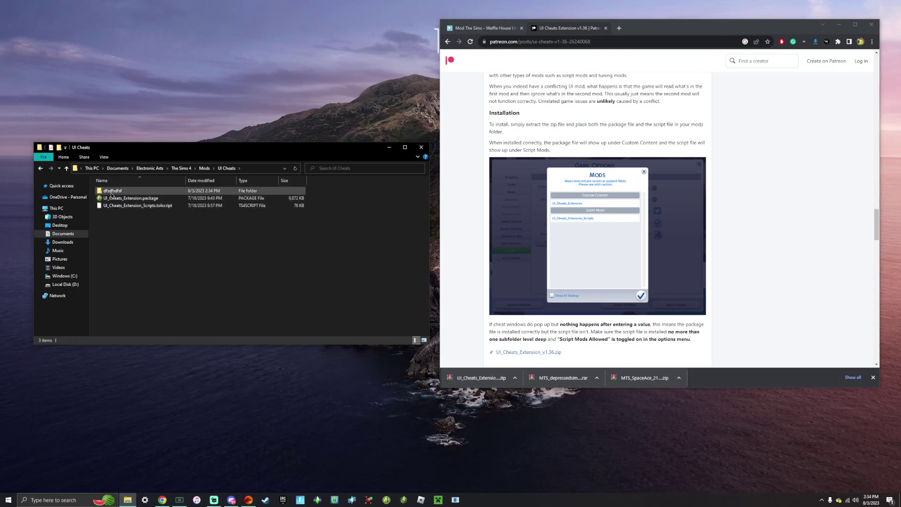
Return to the Mods folder, and close the browser and the file window
key(alt+Up)
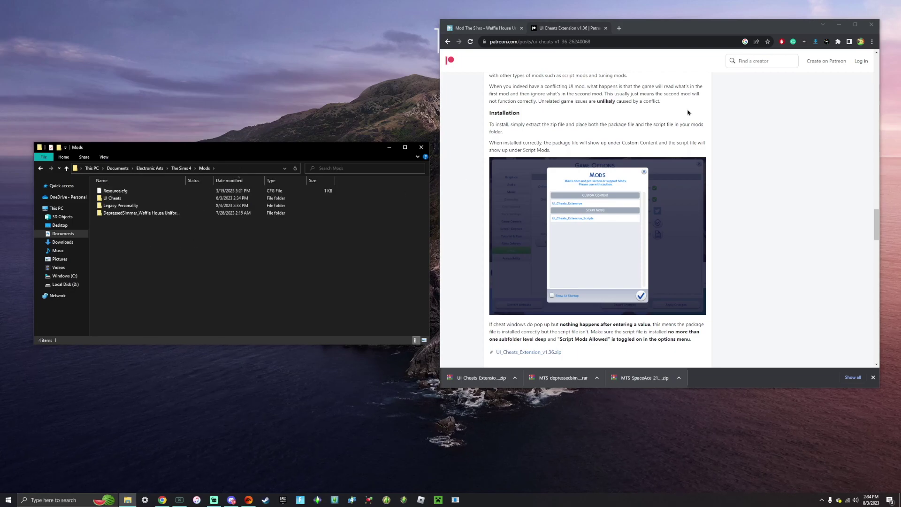
click(871, 24)
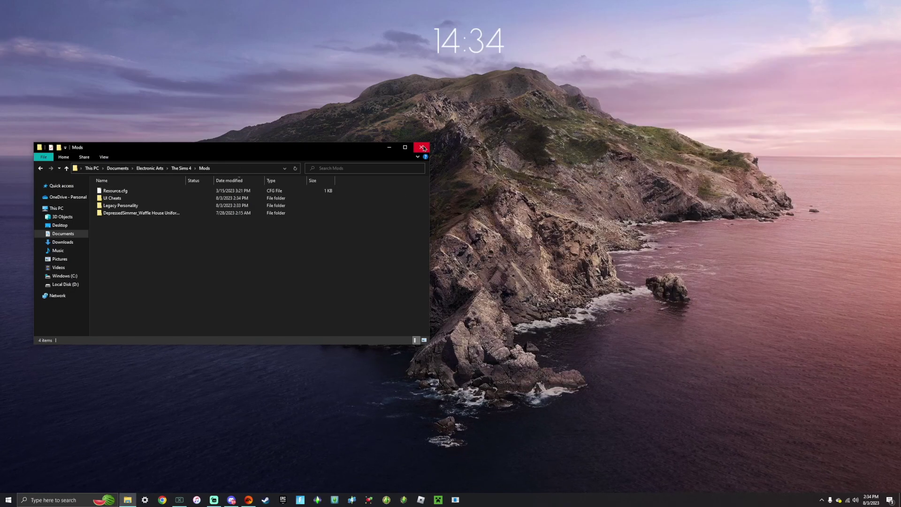
click(422, 148)
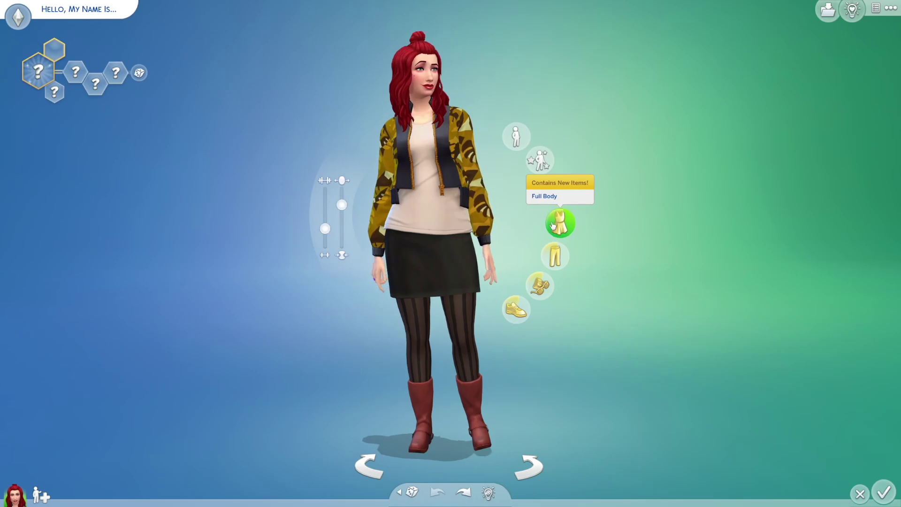
In The Sims 4's Create a Sim, filter the full-body outfits by Custom Content and dress the Sim in the Waffle House uniform
click(559, 222)
click(576, 74)
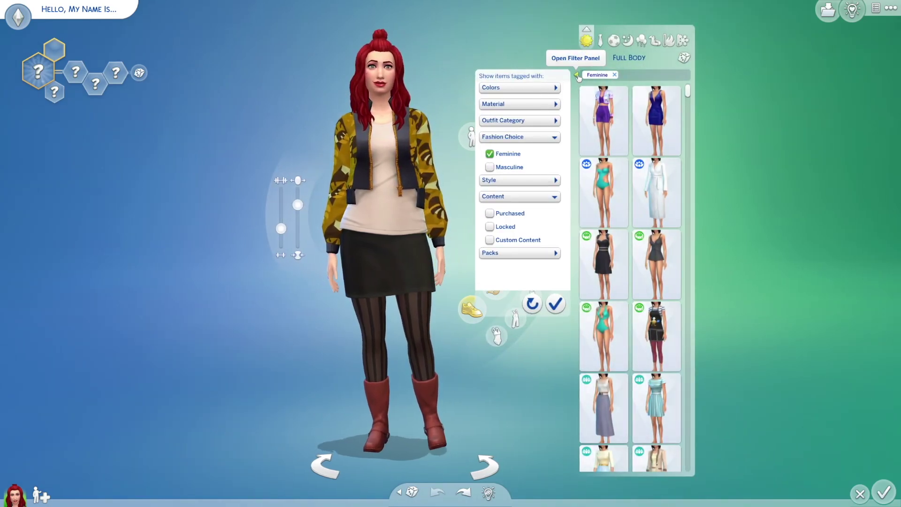
click(576, 75)
click(577, 75)
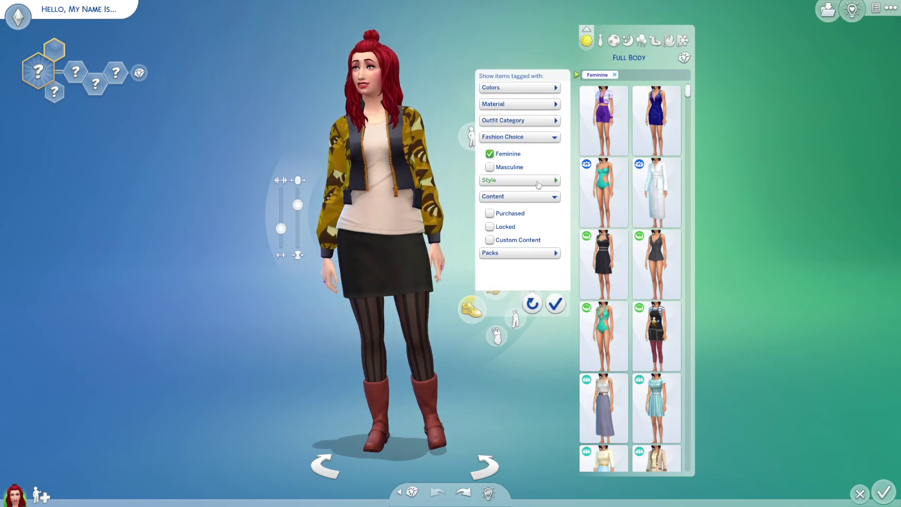
click(505, 244)
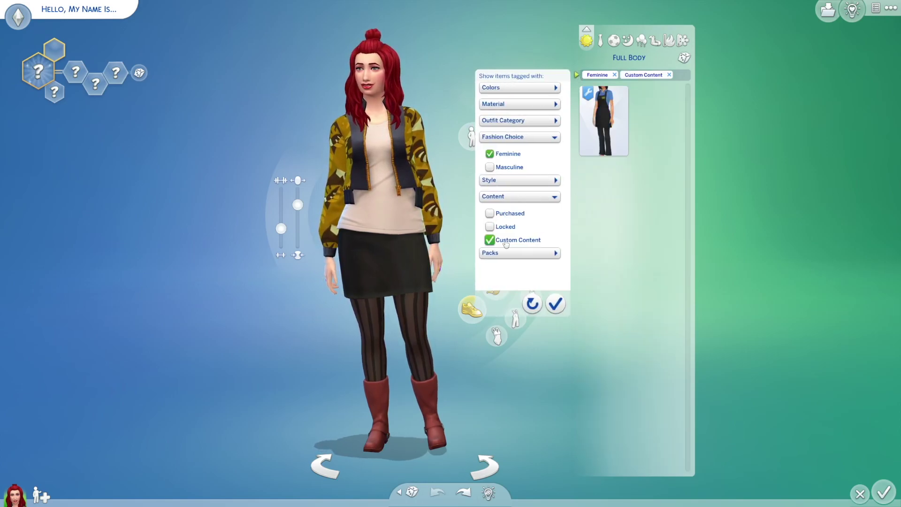
click(562, 306)
click(614, 155)
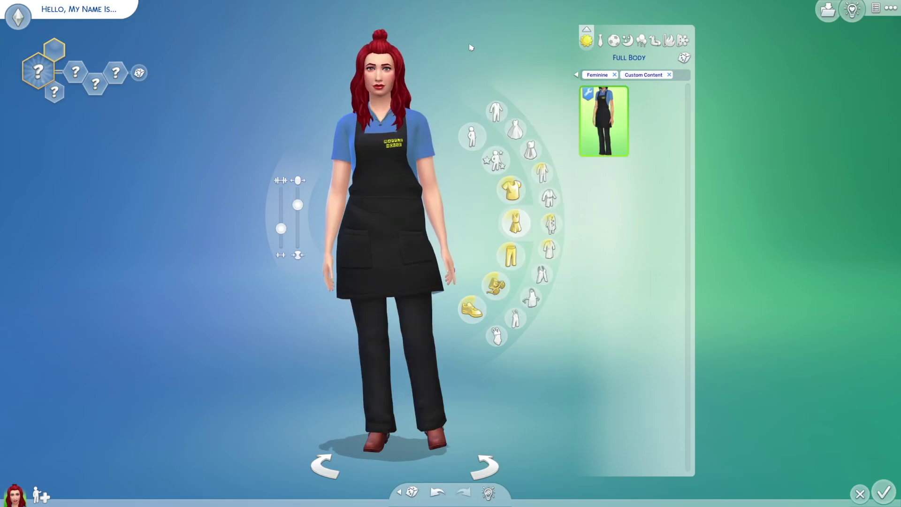
Filter the hats by Feminine and Custom Content, put the Waffle House cap on the Sim, and view the complete outfit
click(576, 74)
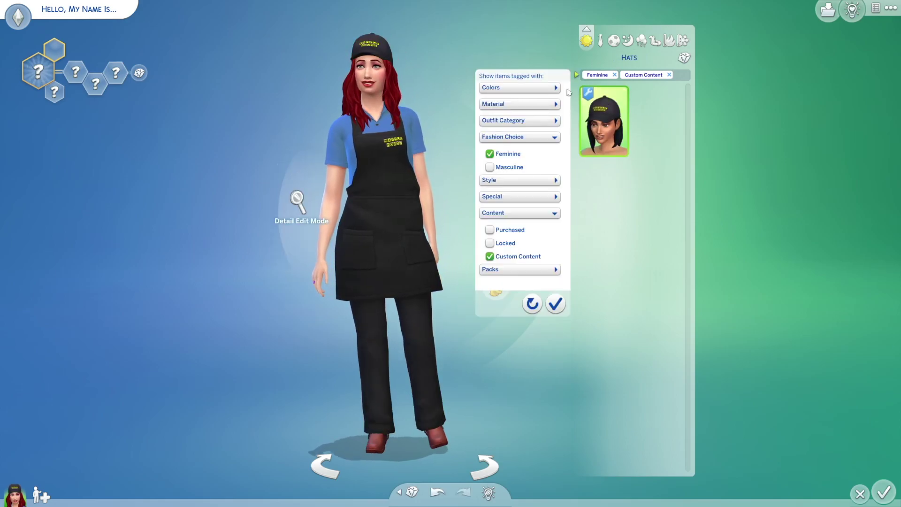
click(556, 304)
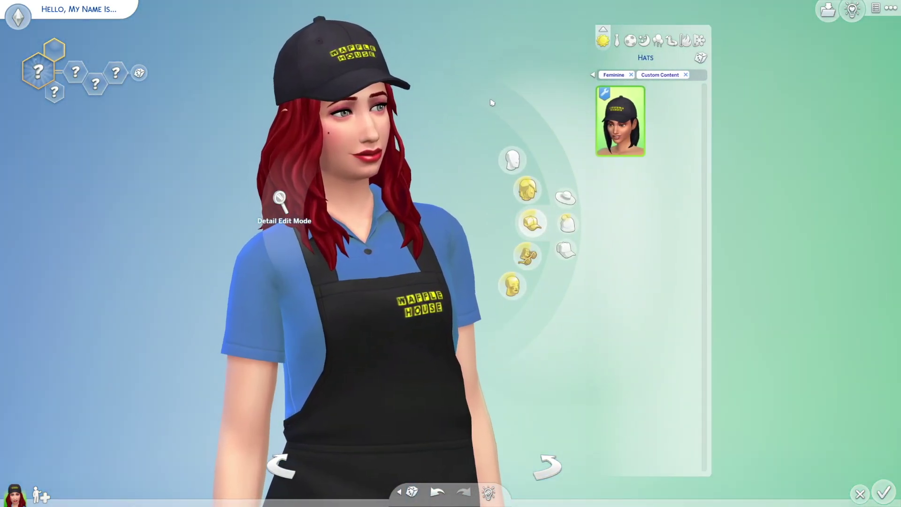
scroll(490, 102, down, 3)
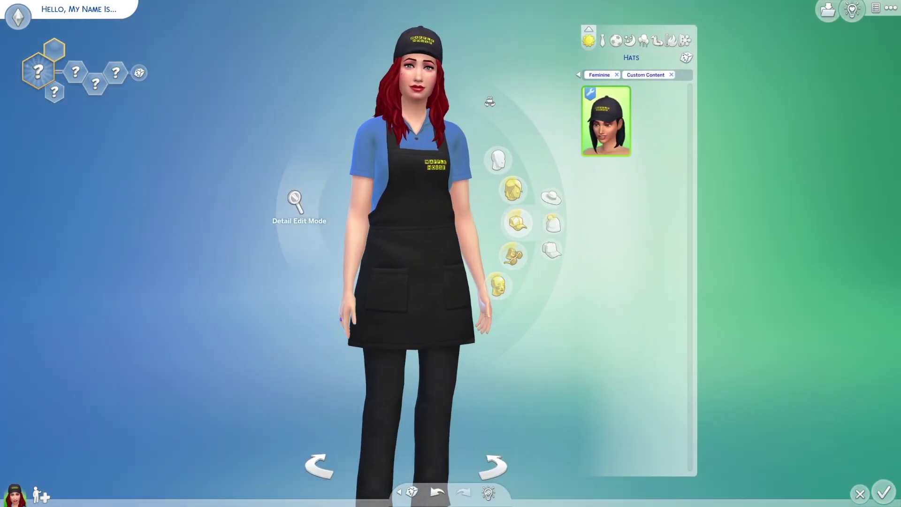
click(489, 102)
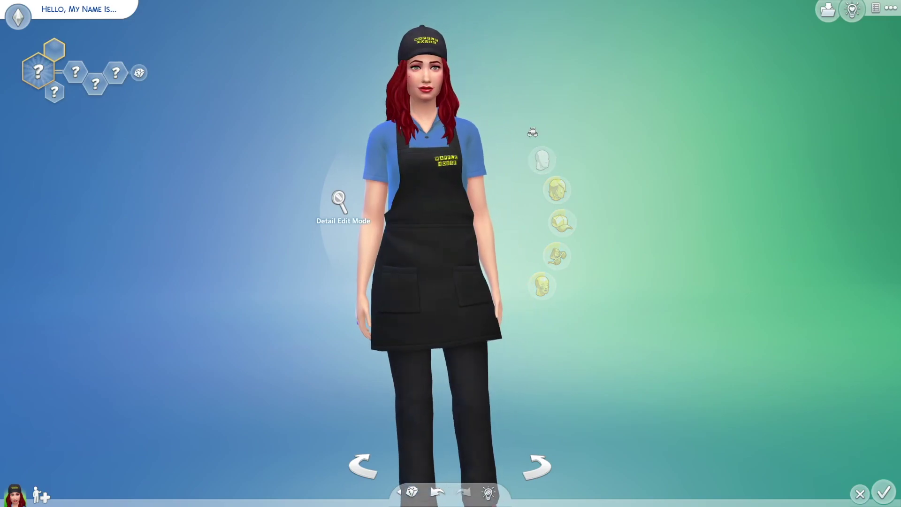
scroll(533, 132, down, 1)
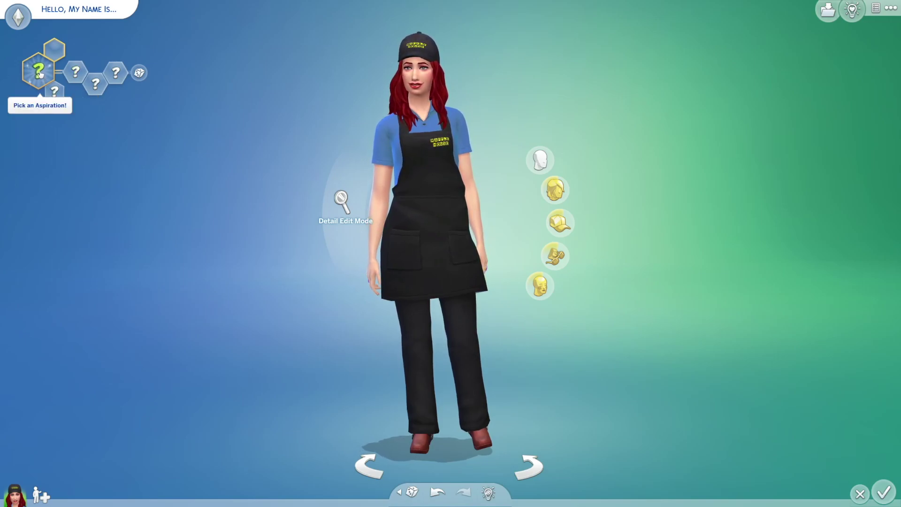
Try the Perfect Mind Perfect Body aspiration and the added Career aspiration, then give the Sim the Knowledge aspiration Chess Legend
click(39, 73)
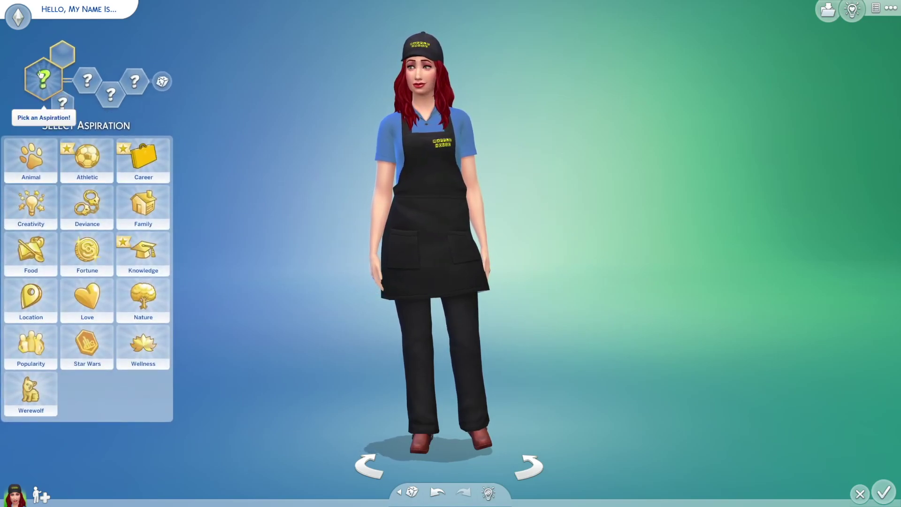
click(87, 162)
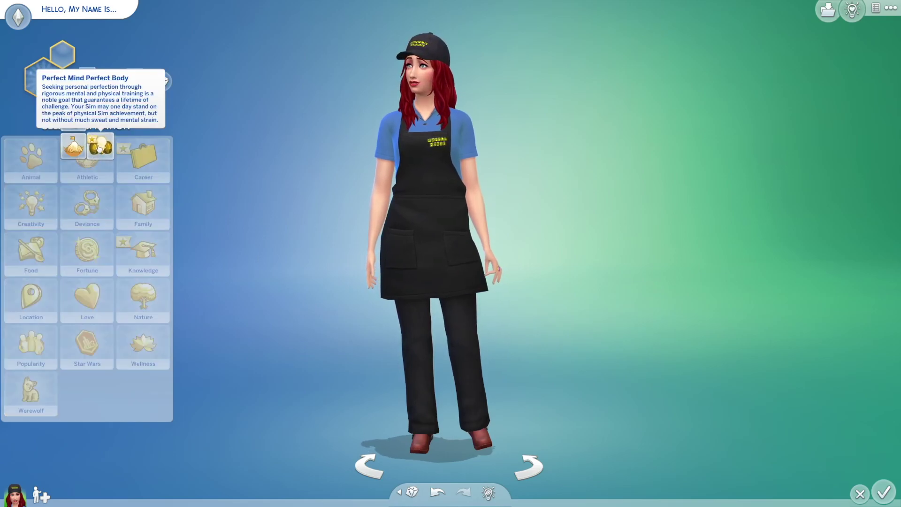
click(101, 148)
mouse_move(145, 171)
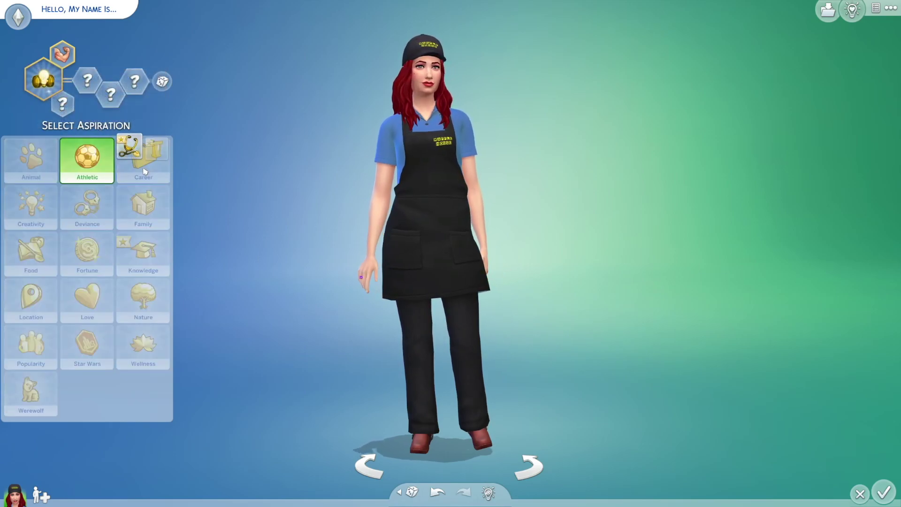
click(156, 146)
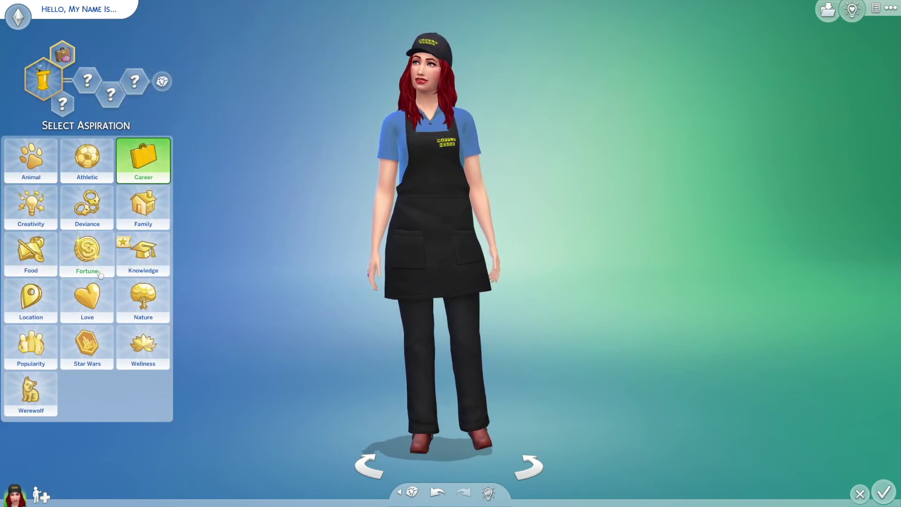
mouse_move(158, 273)
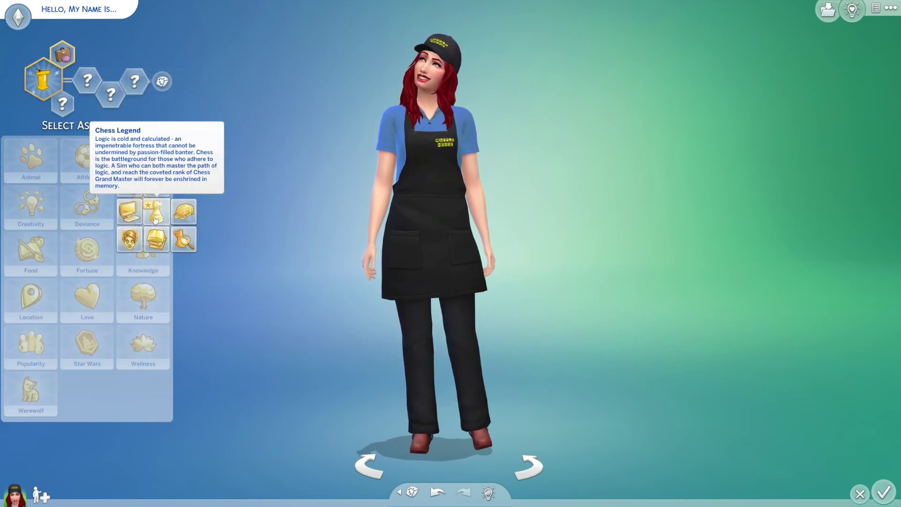
click(155, 220)
click(257, 115)
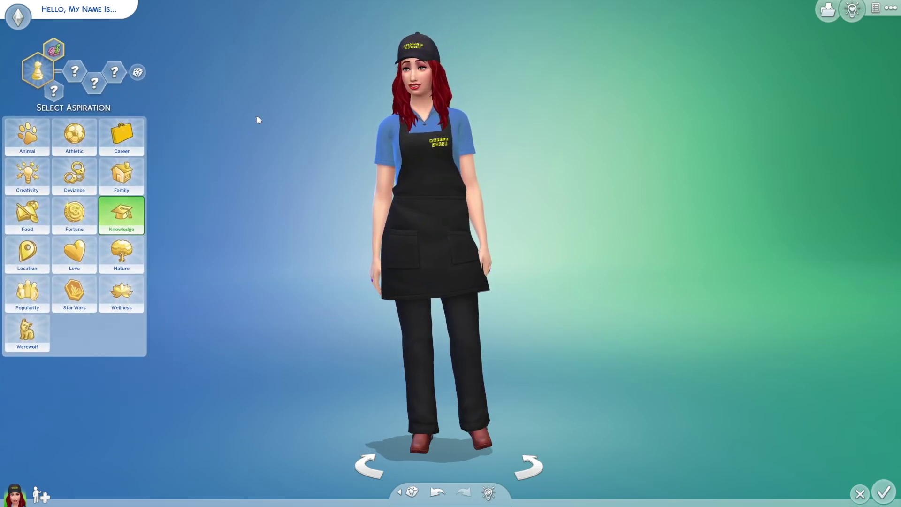
Give the Sim the Brooding and Over-Emotional personality traits
click(81, 79)
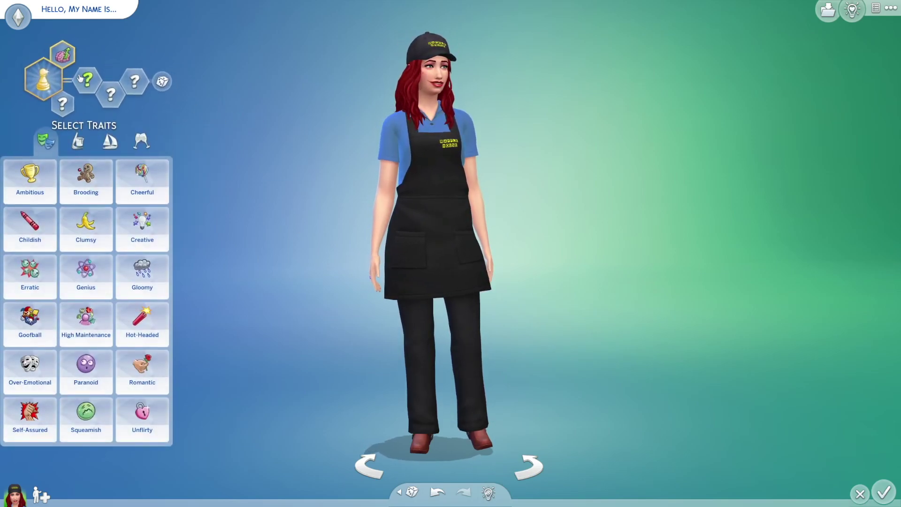
click(73, 192)
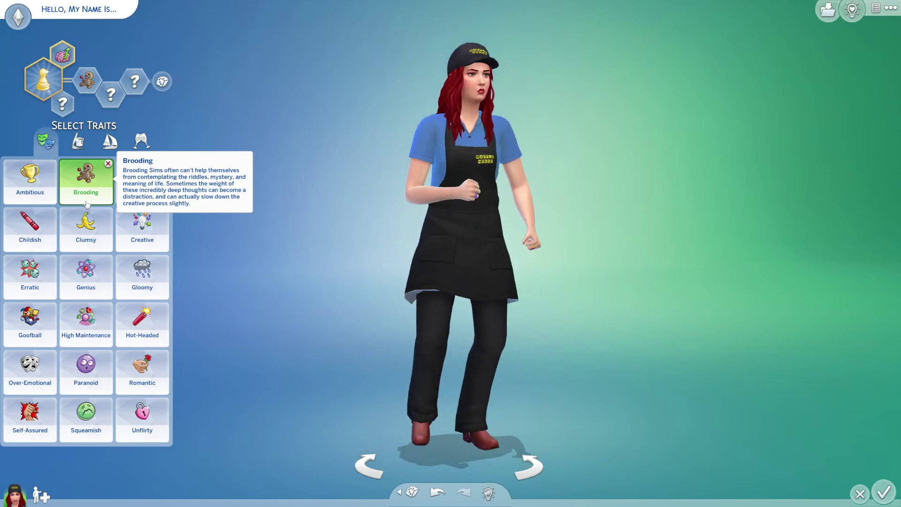
click(40, 387)
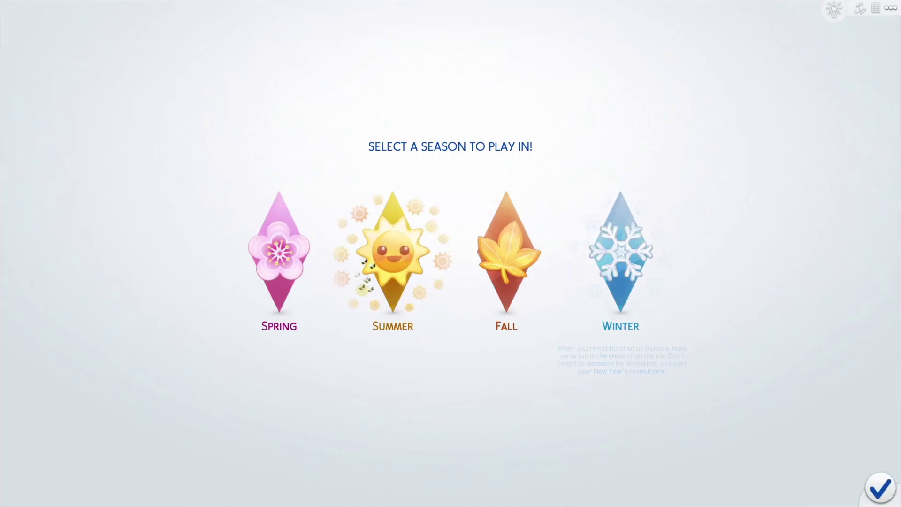
Choose Summer as the season to play in and check the Sim's current emotion on the home lot
click(409, 313)
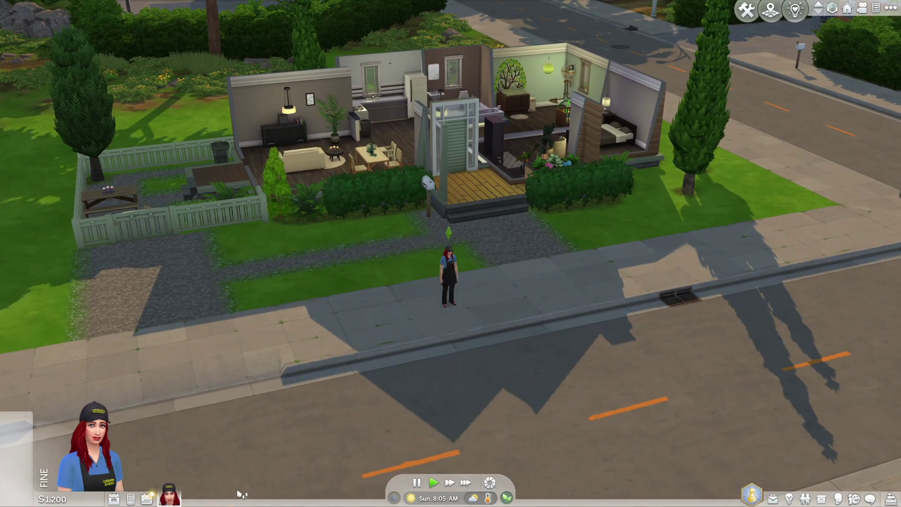
scroll(221, 449, up, 3)
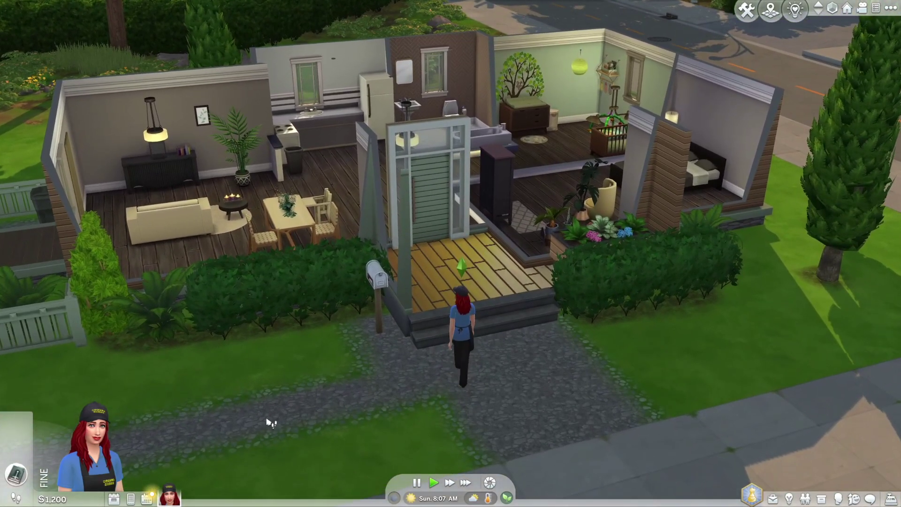
scroll(268, 423, down, 3)
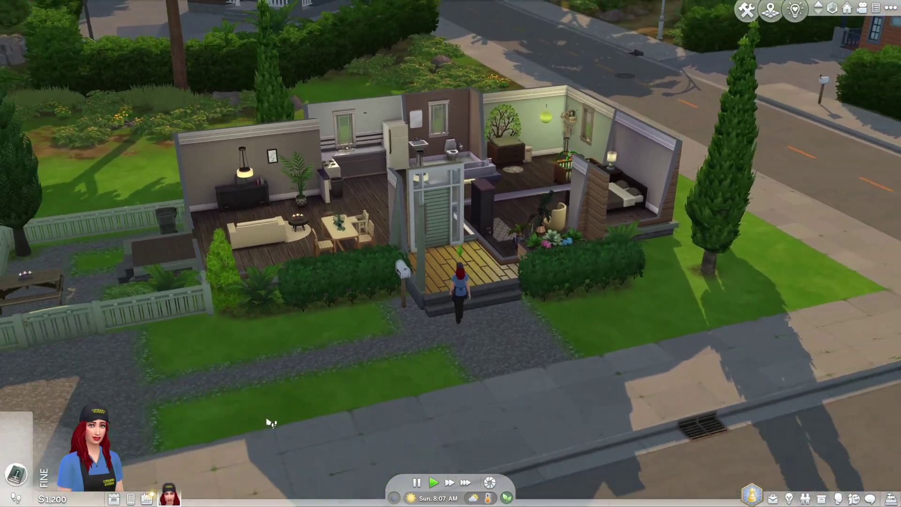
mouse_move(65, 484)
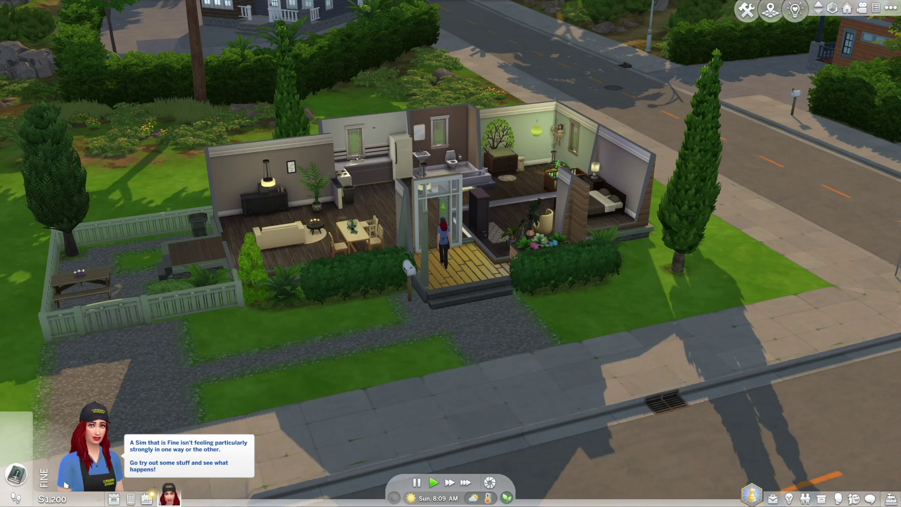